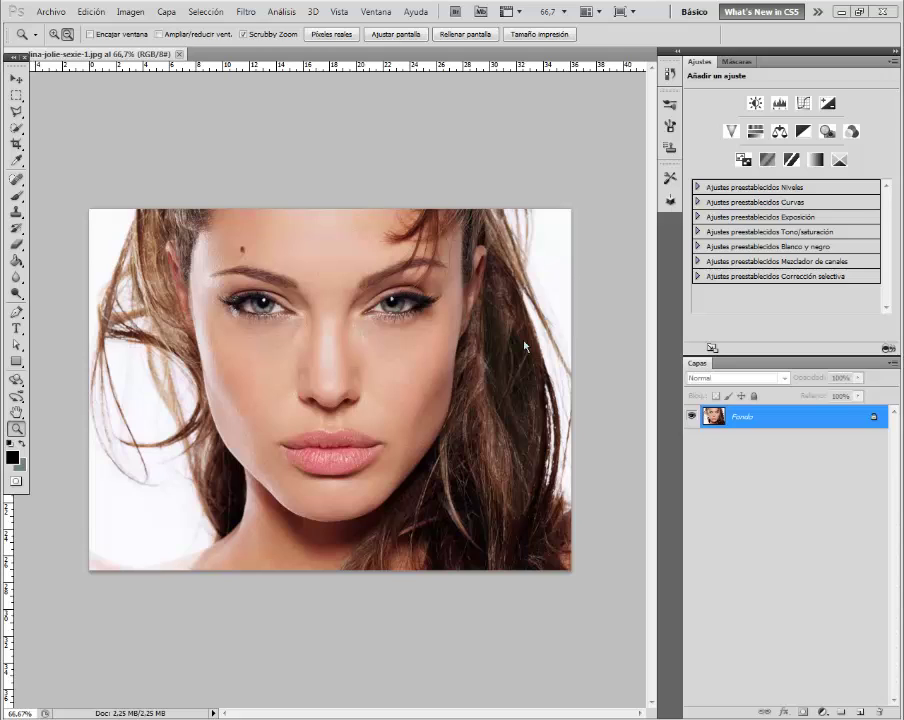
Step: Select the Move tool in the toolbox
left_click(17, 79)
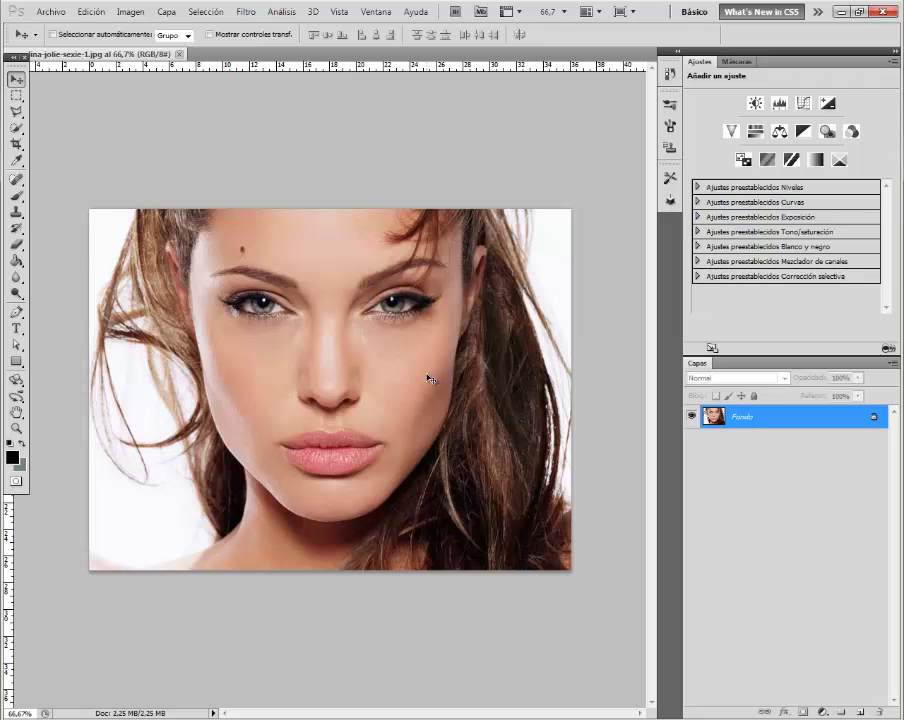
Step: Add an empty Capa 1 layer and duplicate Fondo twice into Fondo copia and Fondo copia 2
left_click(860, 713)
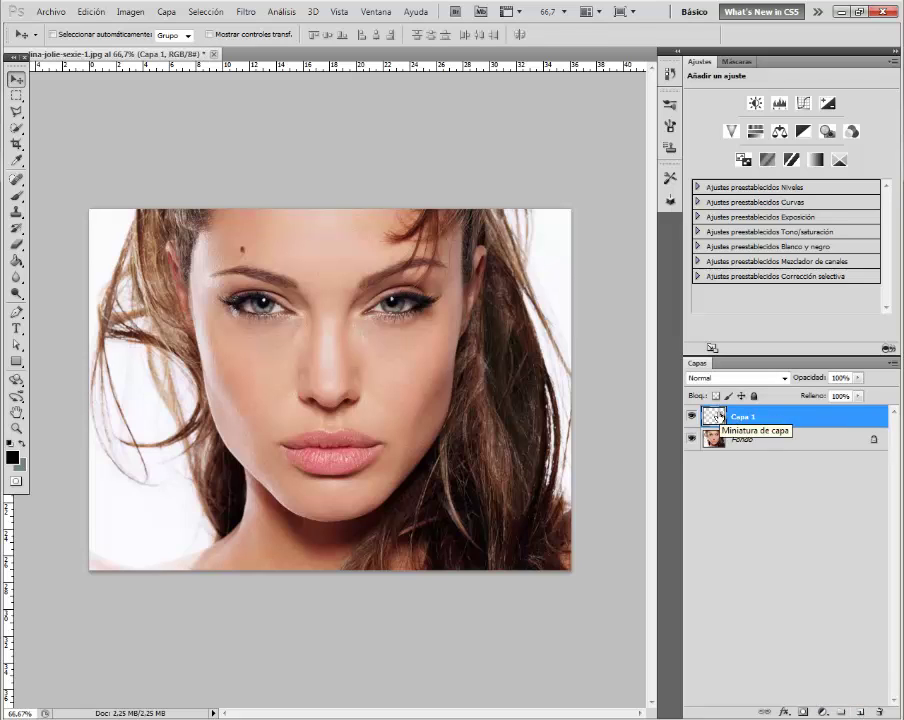
left_click(755, 443)
left_click_drag(744, 437, 860, 711)
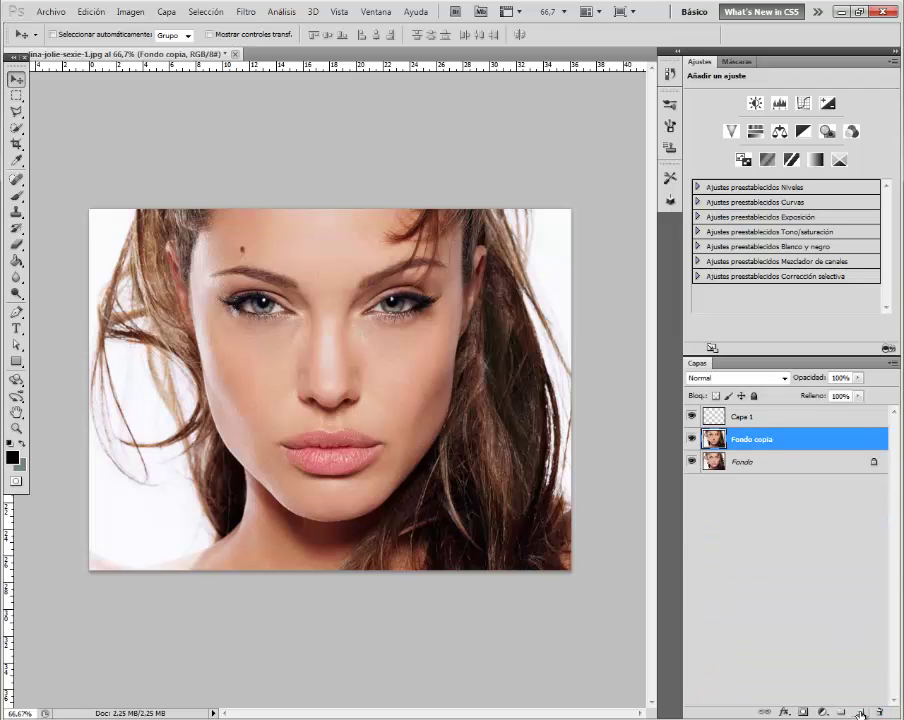
left_click_drag(772, 436, 862, 711)
Step: Click through the layers and finish with Fondo copia 2 selected
left_click(776, 466)
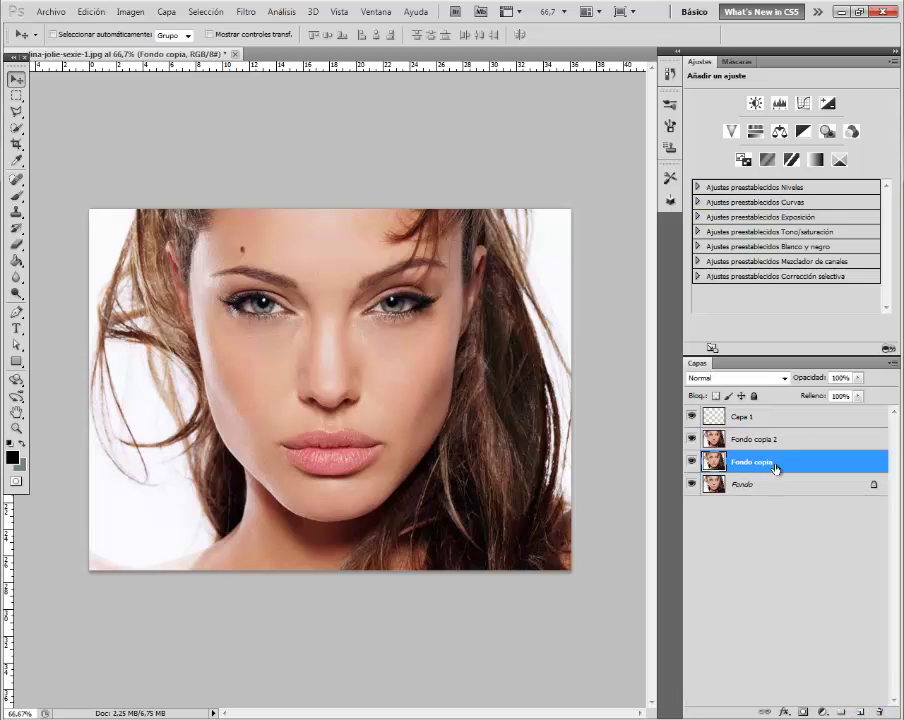
left_click(775, 478)
left_click(771, 450)
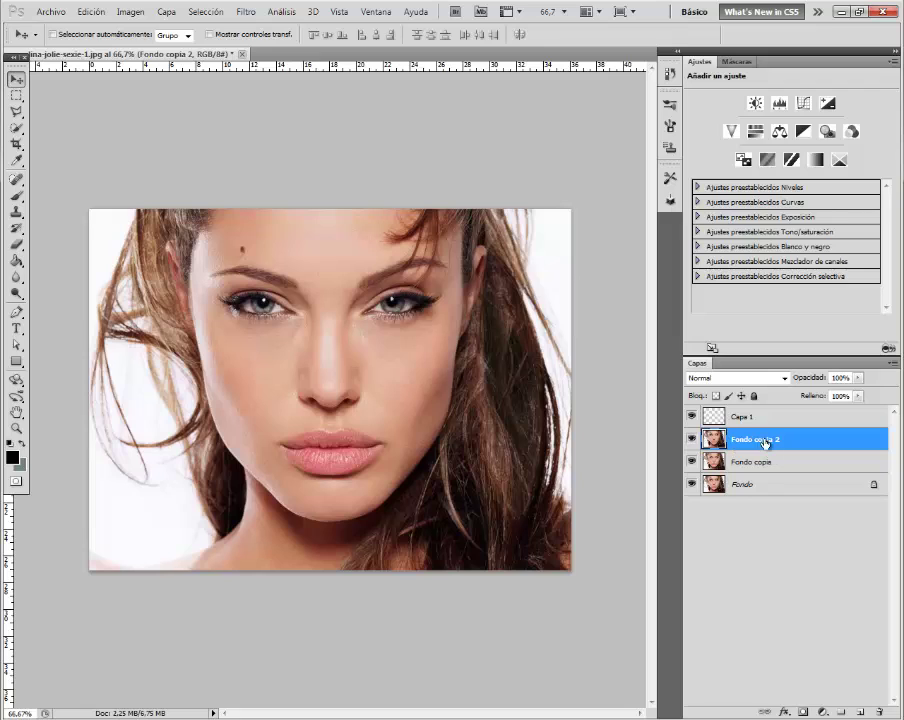
left_click(765, 484)
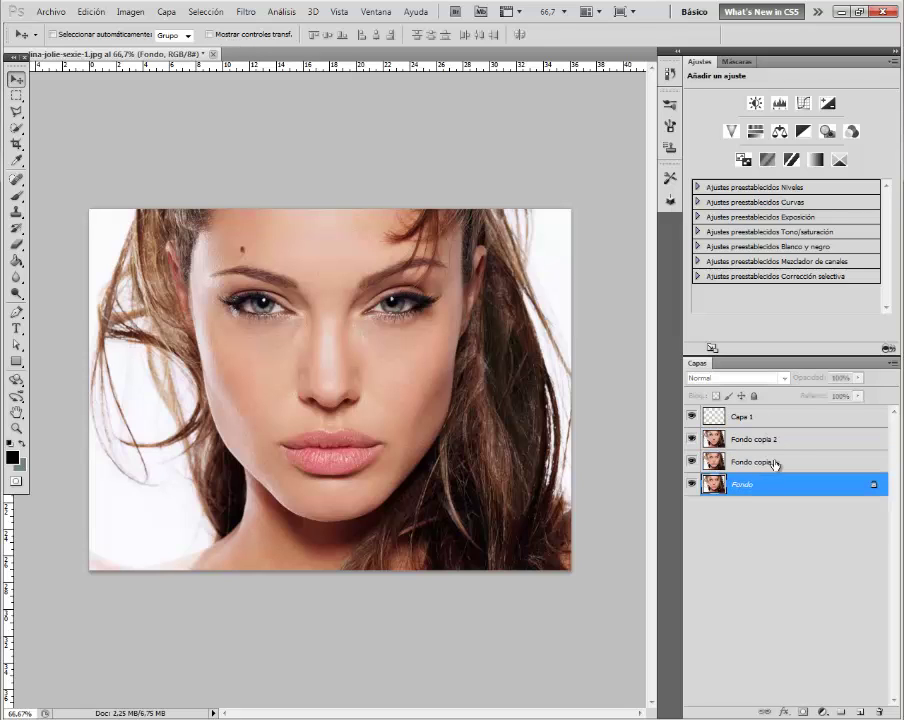
left_click(777, 441)
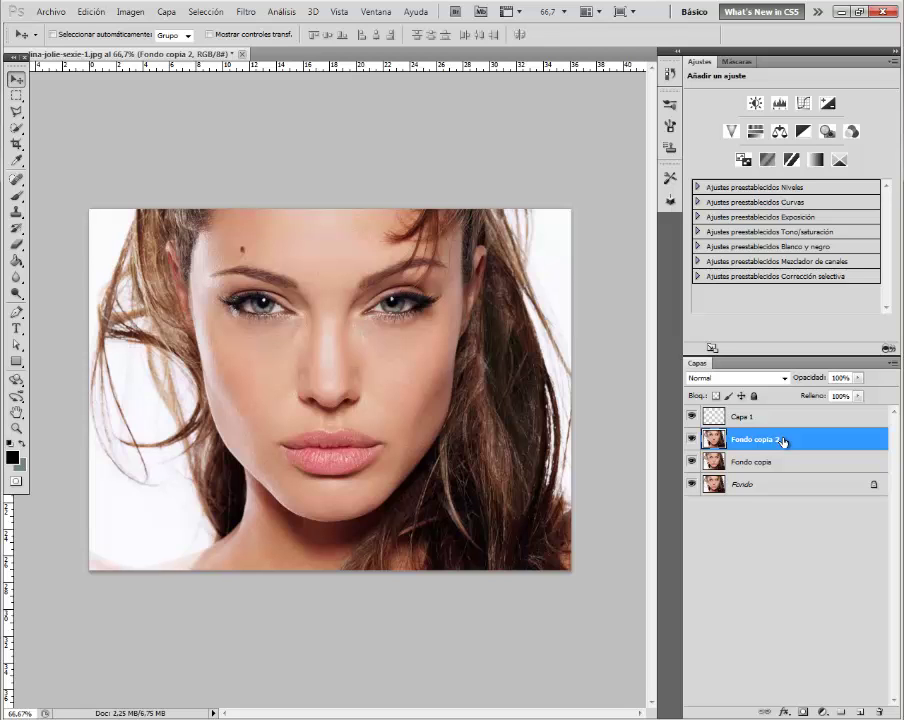
Step: Desaturate Fondo copia 2 to black and white with Tono/saturación at Saturación -100
left_click(129, 13)
mouse_move(140, 46)
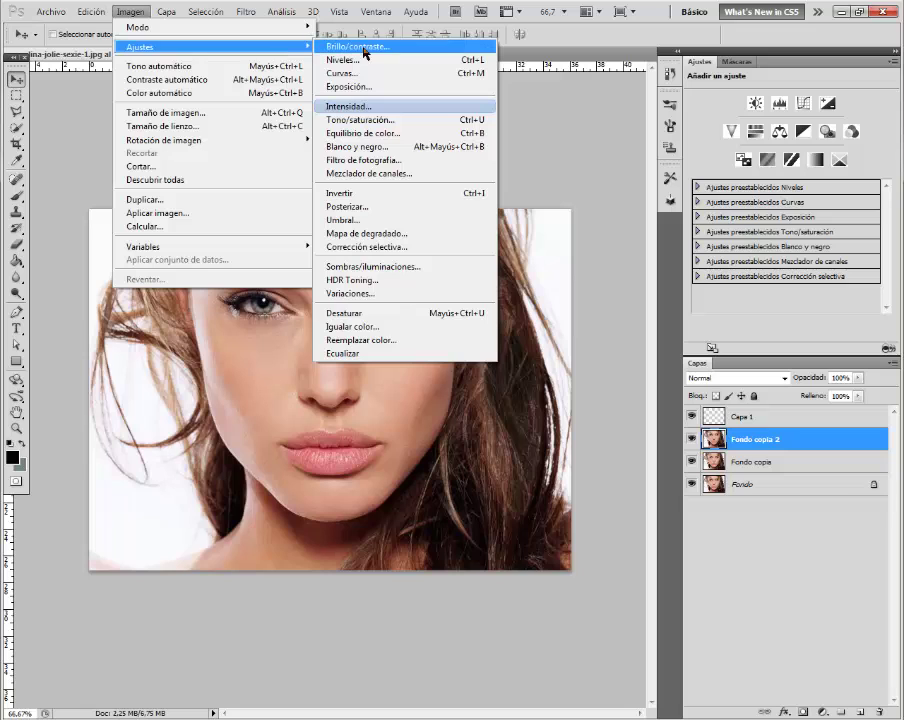
left_click(401, 121)
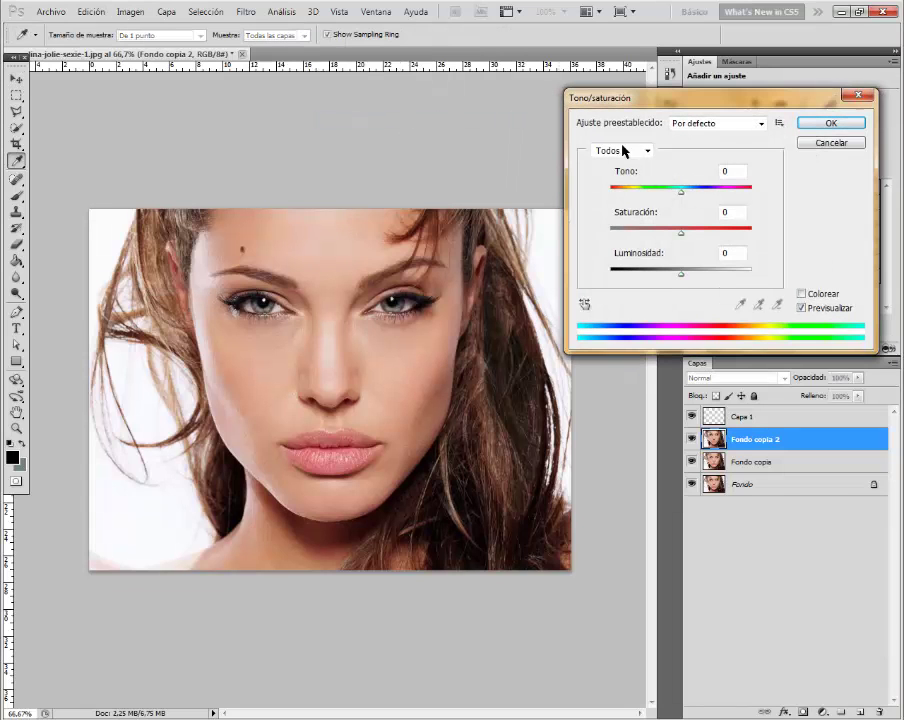
left_click_drag(681, 232, 606, 231)
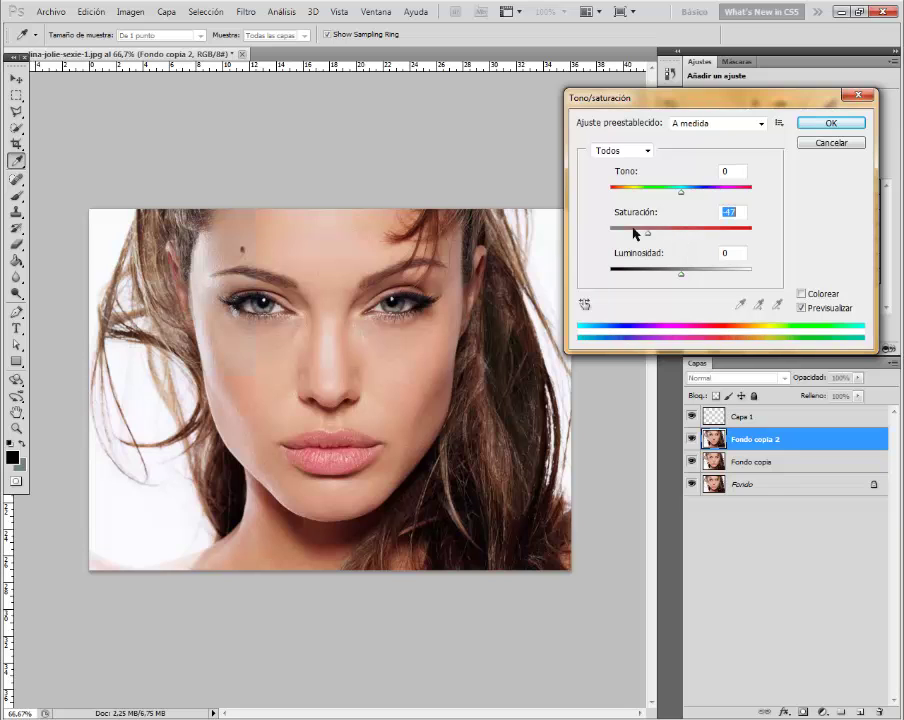
left_click(831, 123)
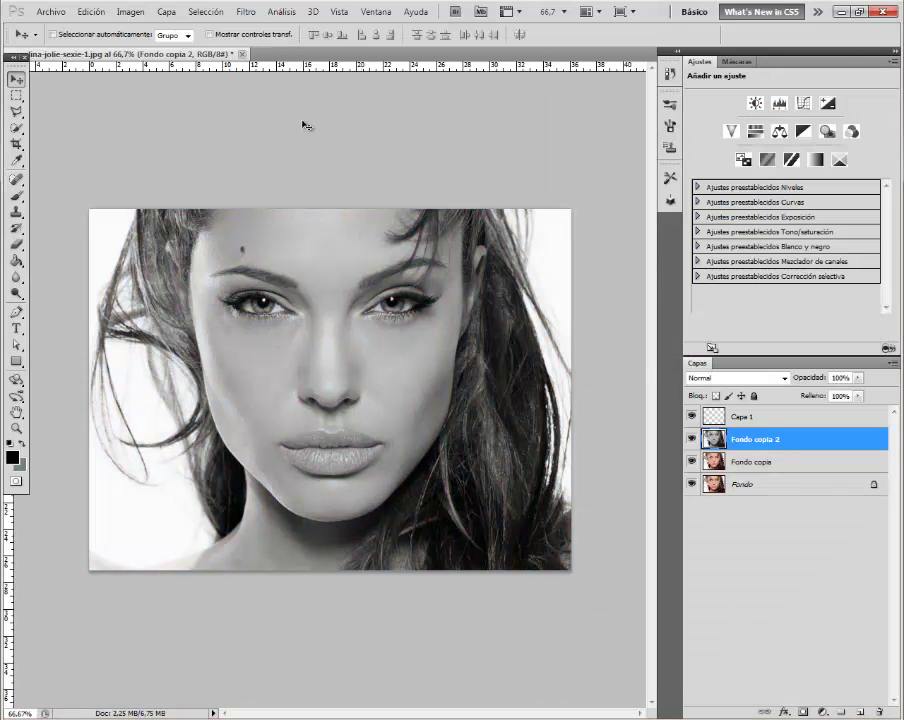
left_click(130, 12)
mouse_move(140, 46)
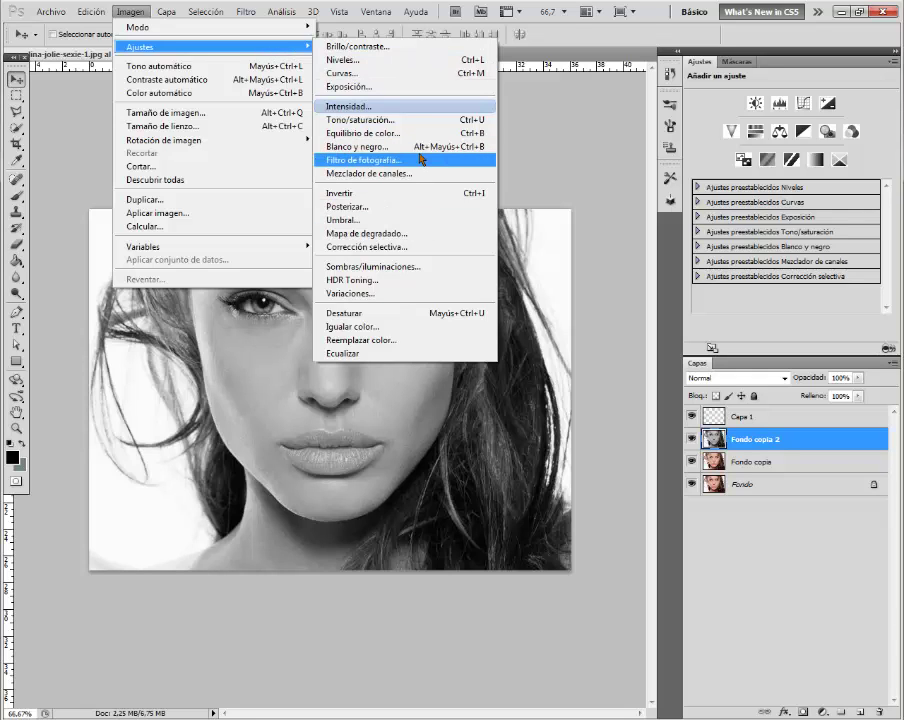
Step: Open Brillo/contraste and close it leaving brightness and contrast at 0
left_click(380, 47)
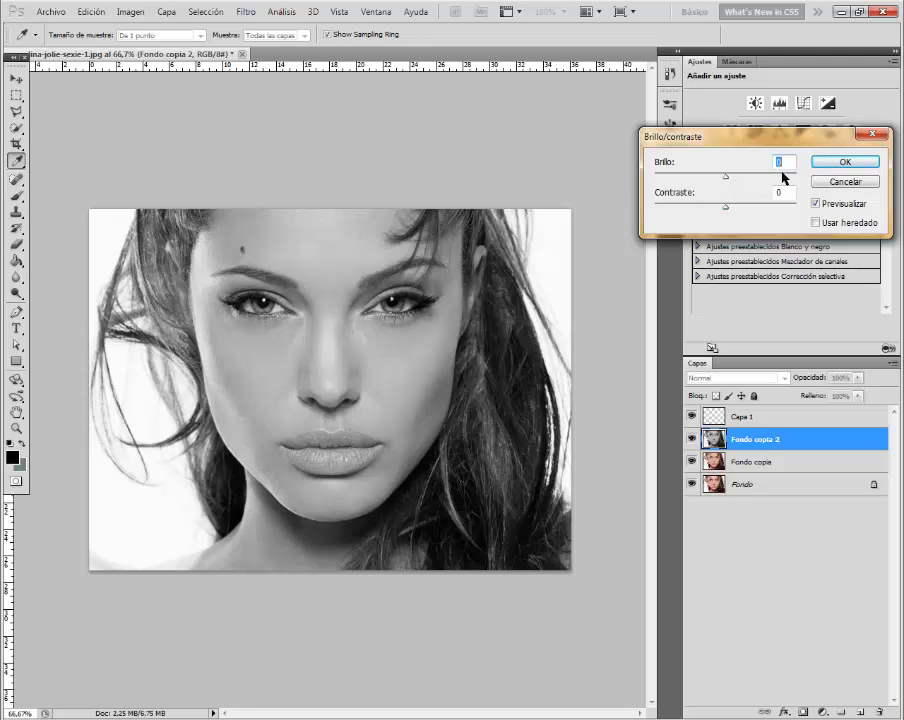
left_click(870, 181)
left_click(130, 12)
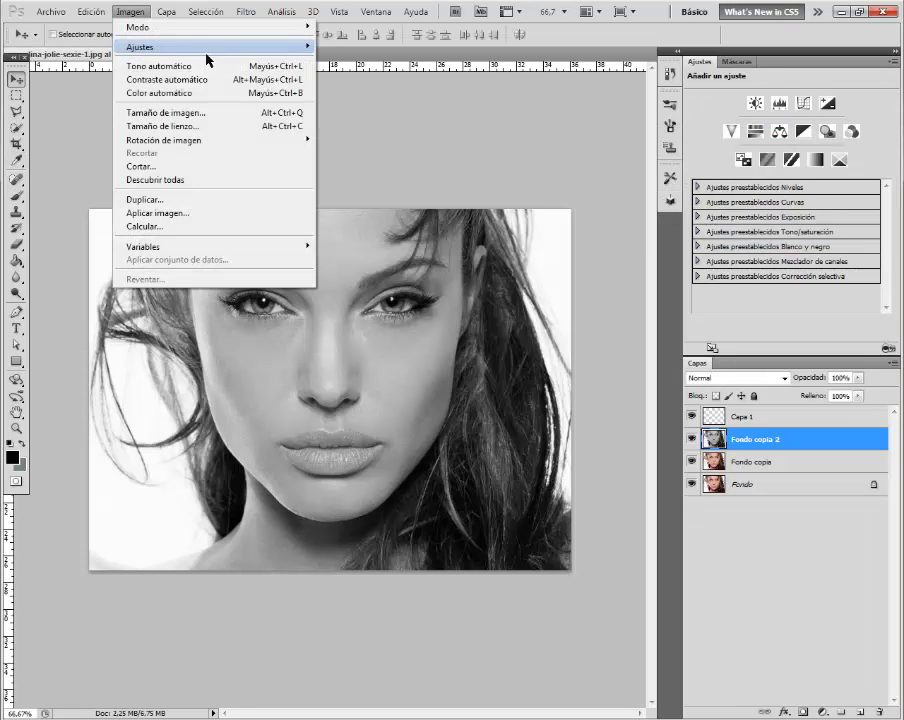
Step: Apply Niveles to Fondo copia 2 with input levels 55, 1,00 and 197
left_click(360, 66)
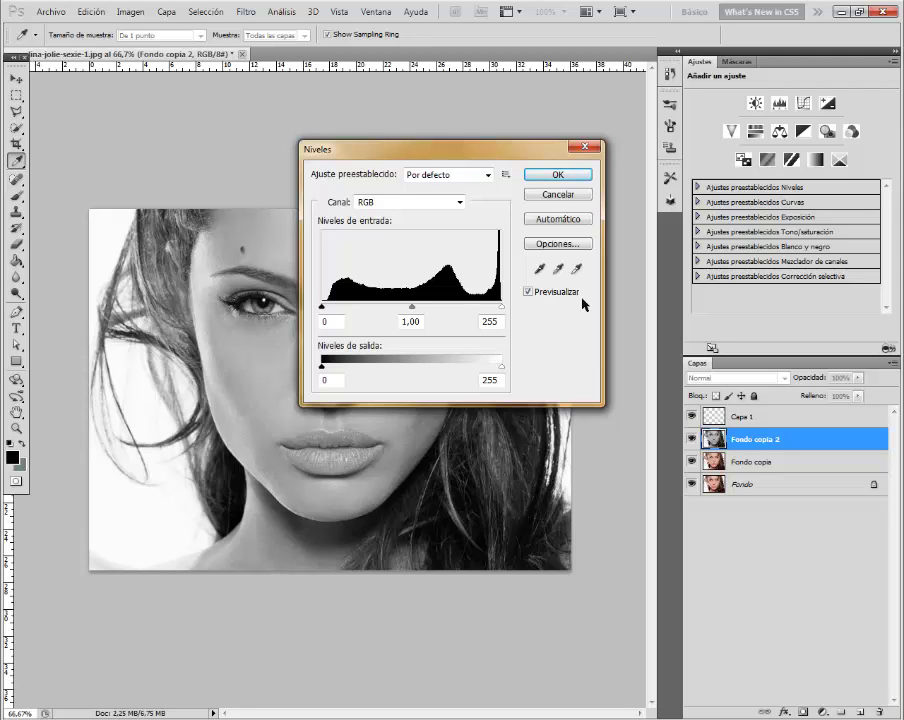
left_click_drag(322, 307, 361, 308)
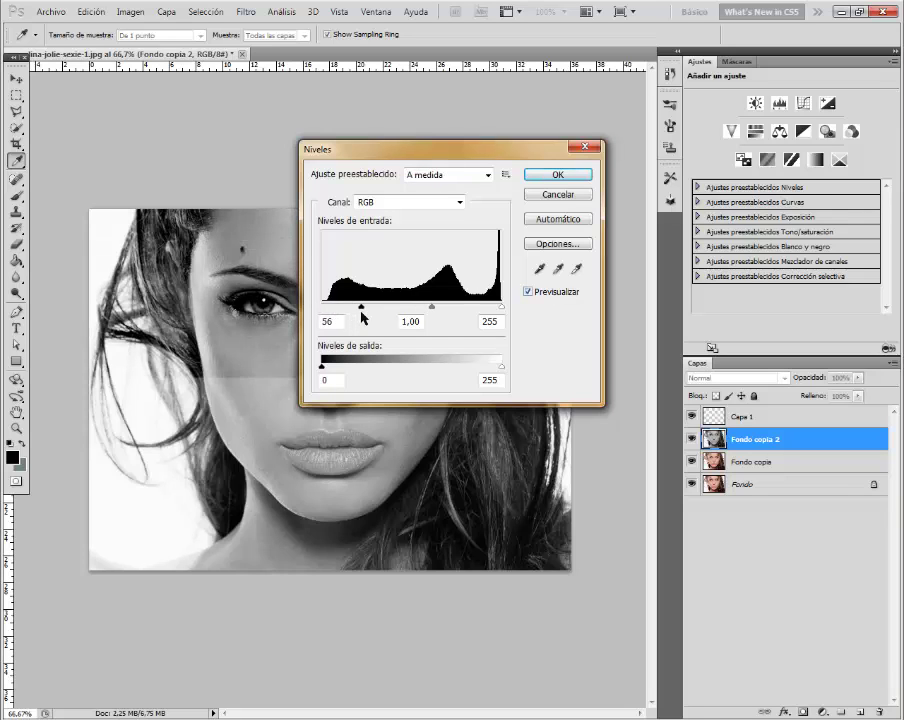
left_click(360, 310)
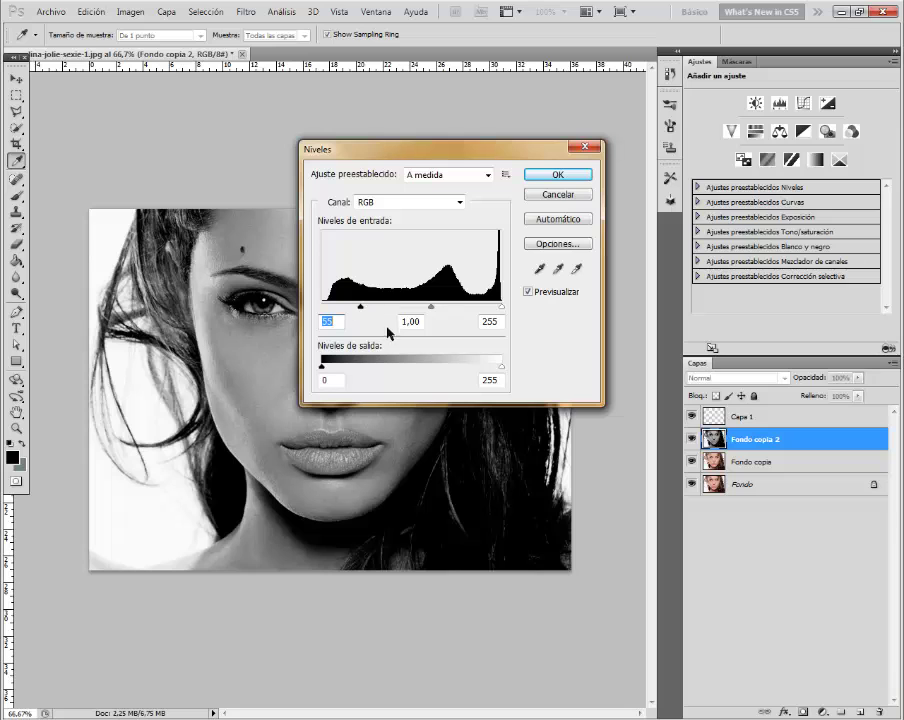
left_click(460, 201)
left_click_drag(466, 151, 622, 157)
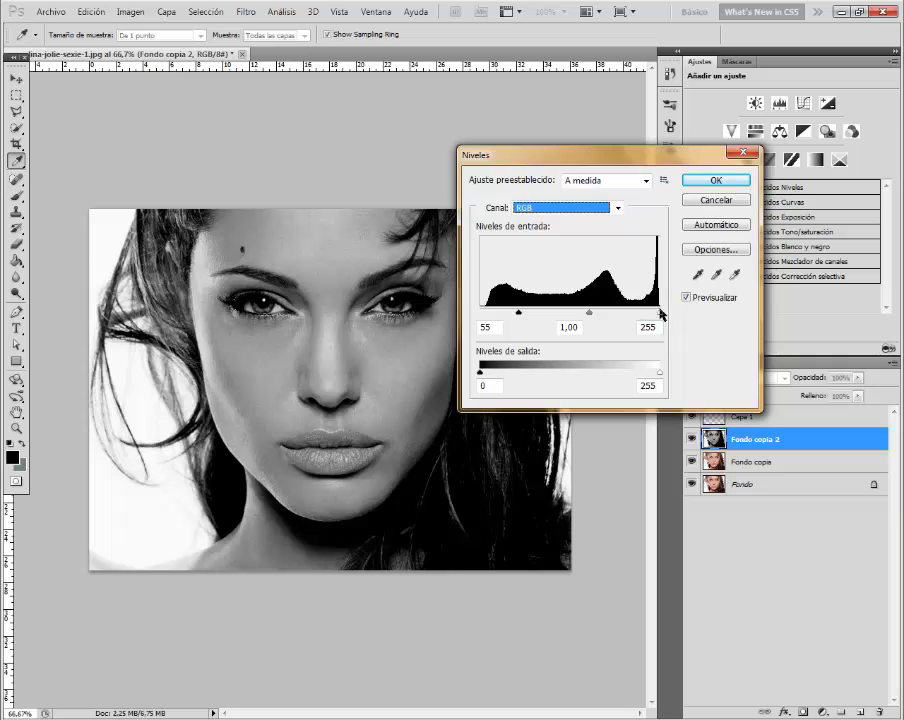
left_click_drag(659, 313, 618, 314)
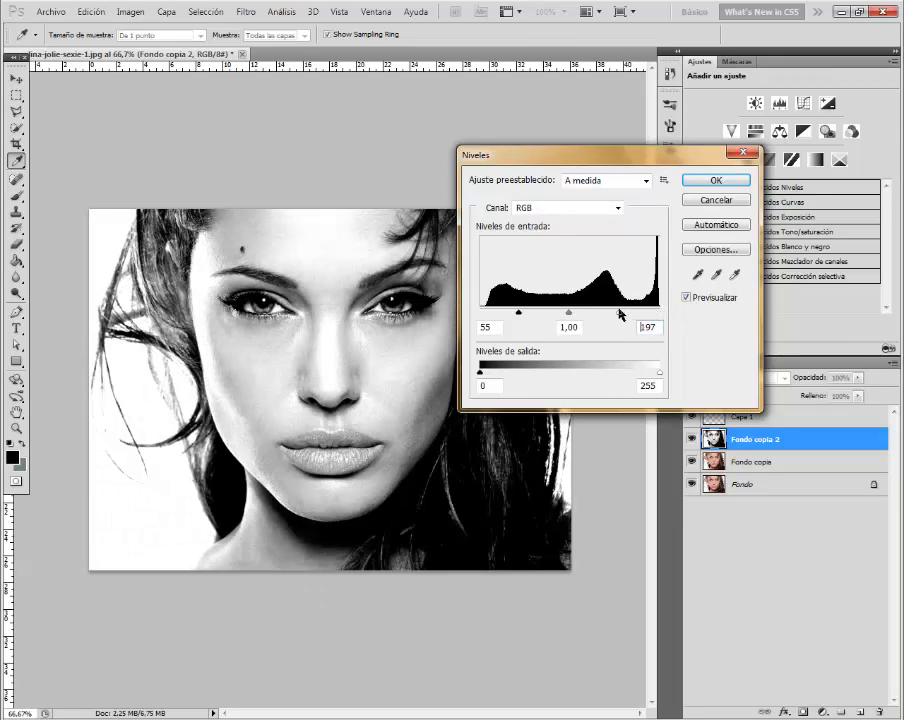
left_click(706, 182)
Step: Blend Fondo copia 2 in Superponer mode and select both Fondo copia layers
right_click(762, 442)
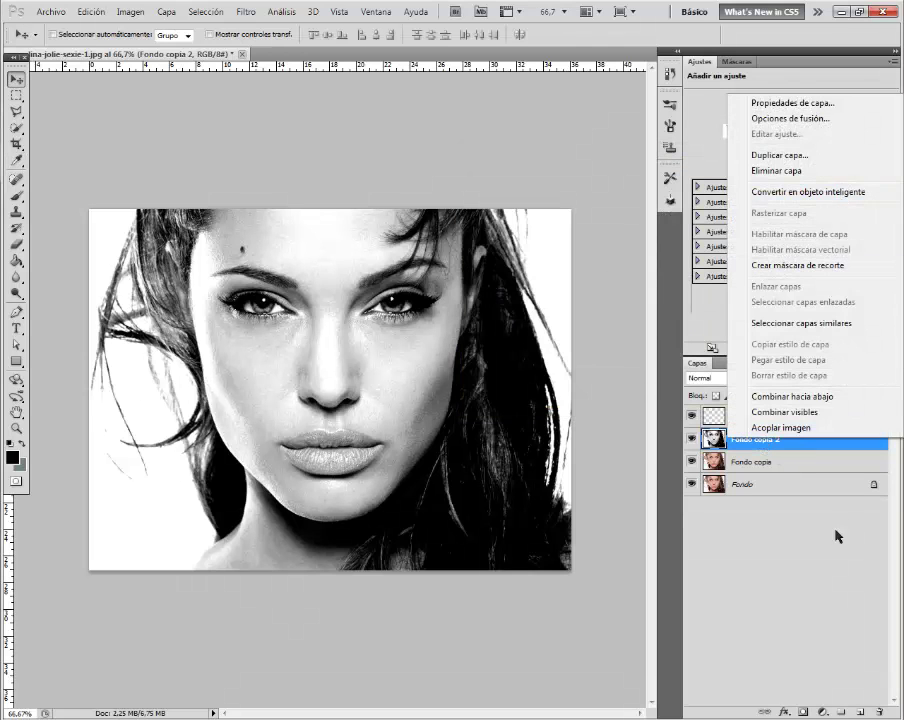
left_click(770, 447)
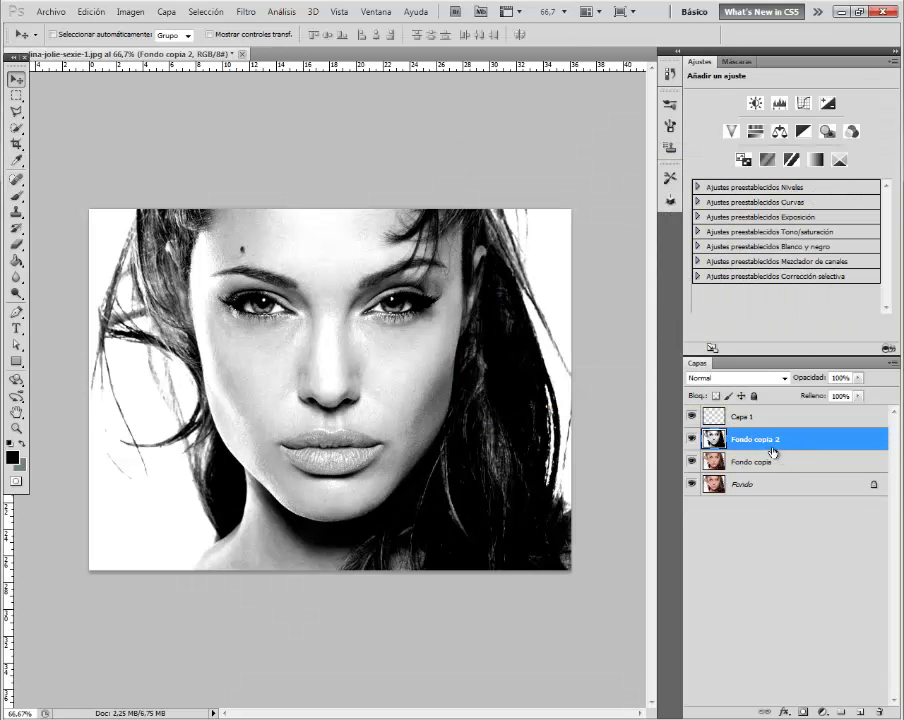
left_click(783, 379)
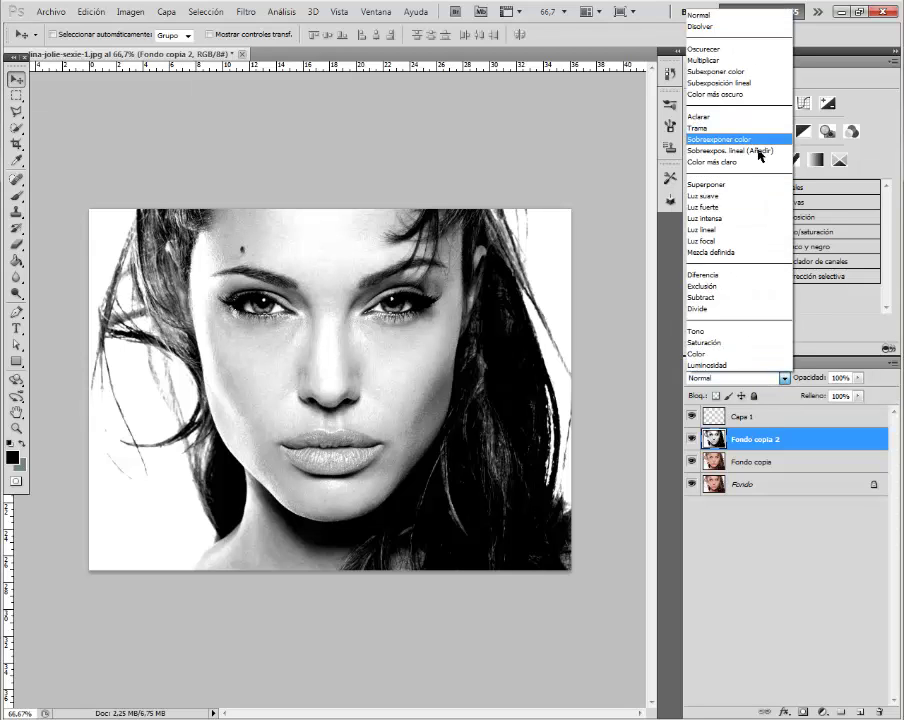
left_click(757, 184)
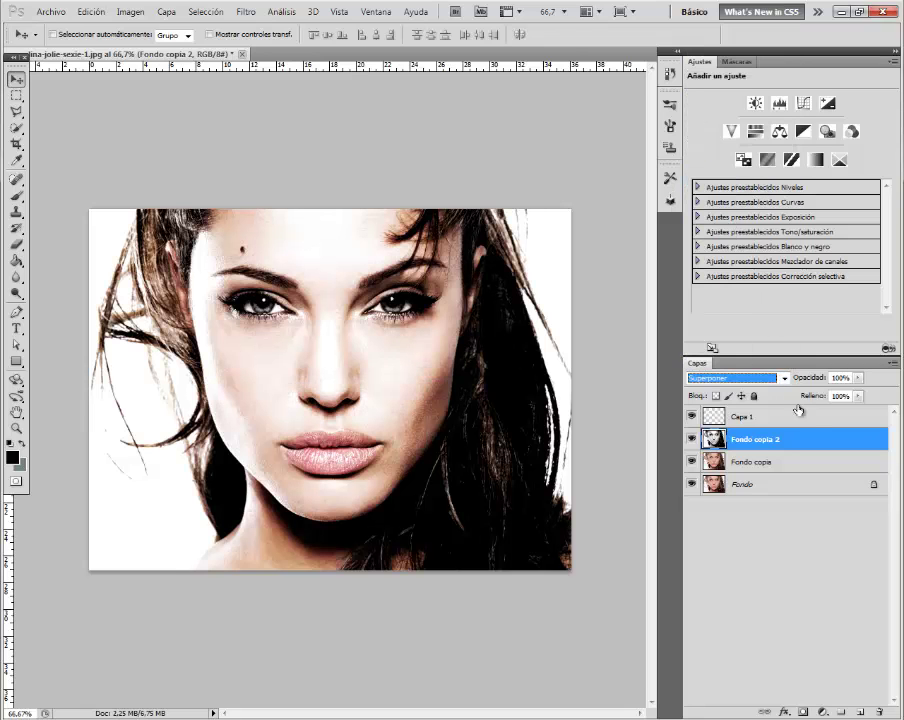
left_click(785, 379)
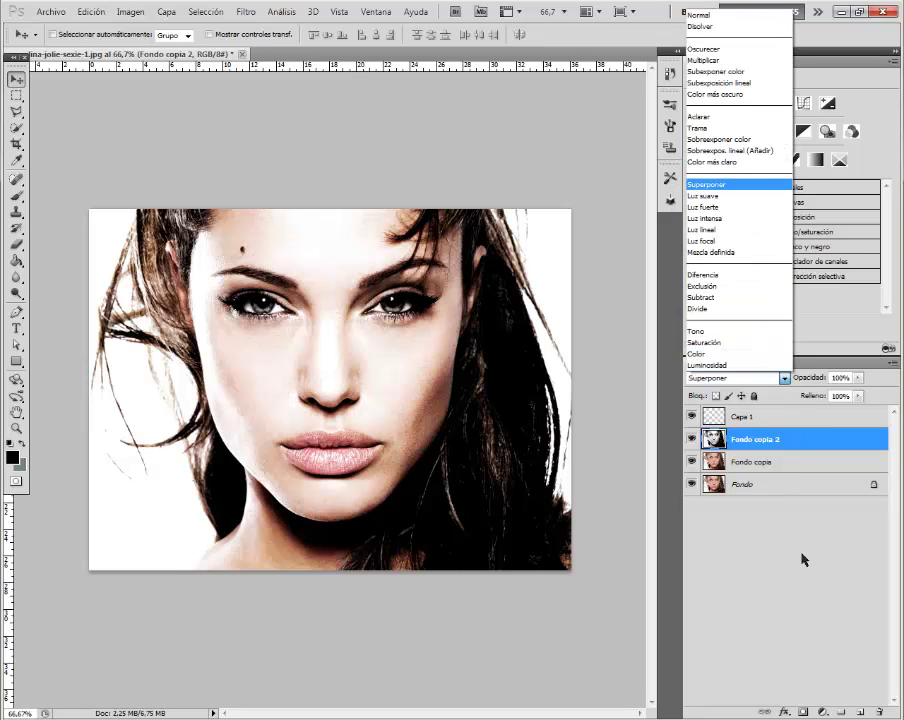
key("Escape")
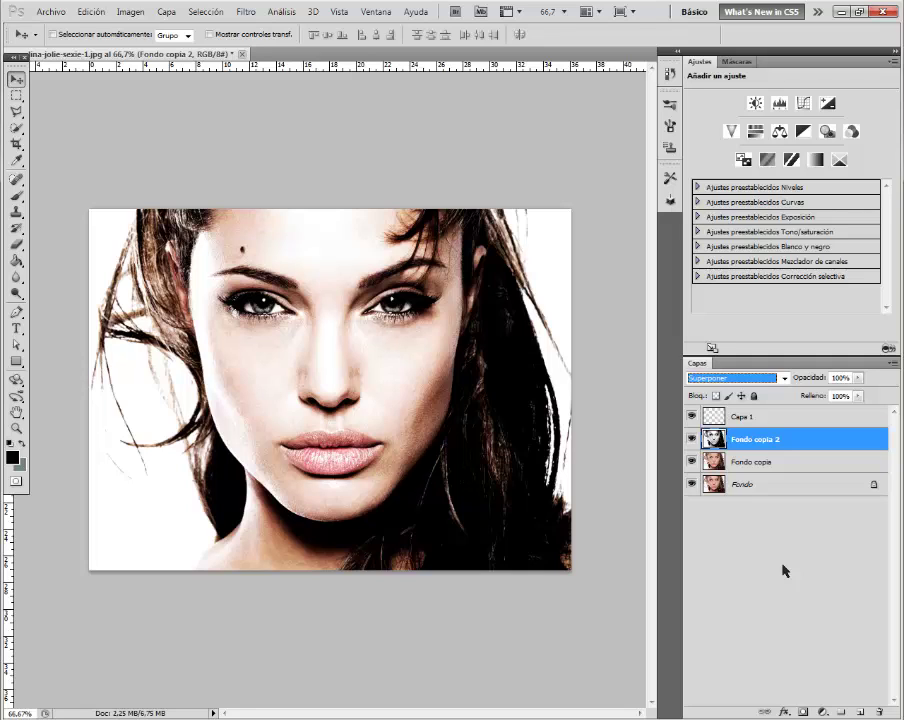
left_click(758, 463)
left_click(753, 444)
left_click(787, 463, "shift")
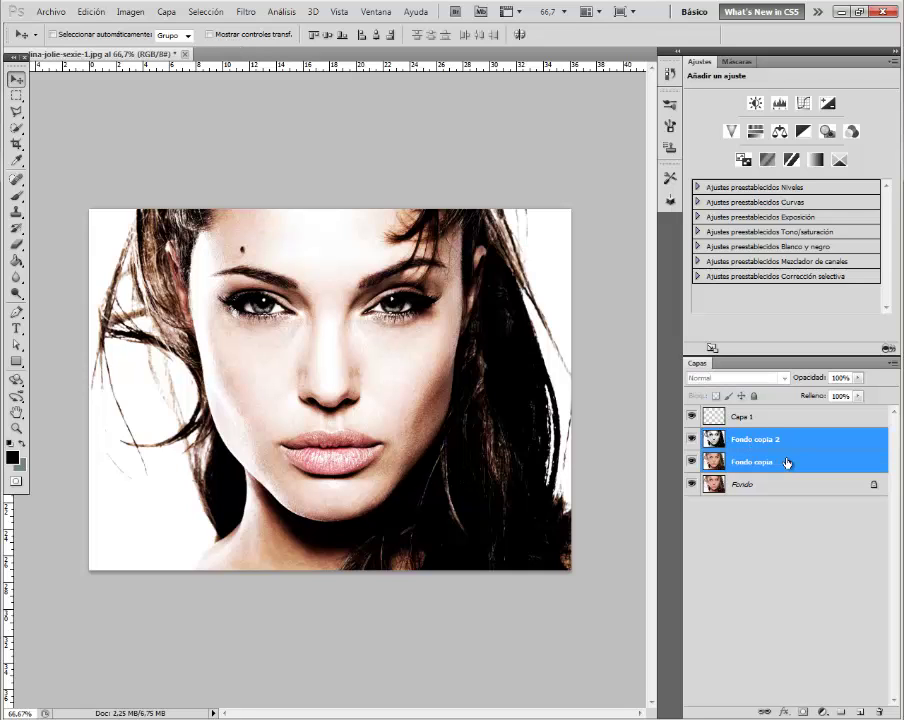
right_click(787, 463)
left_click(790, 410)
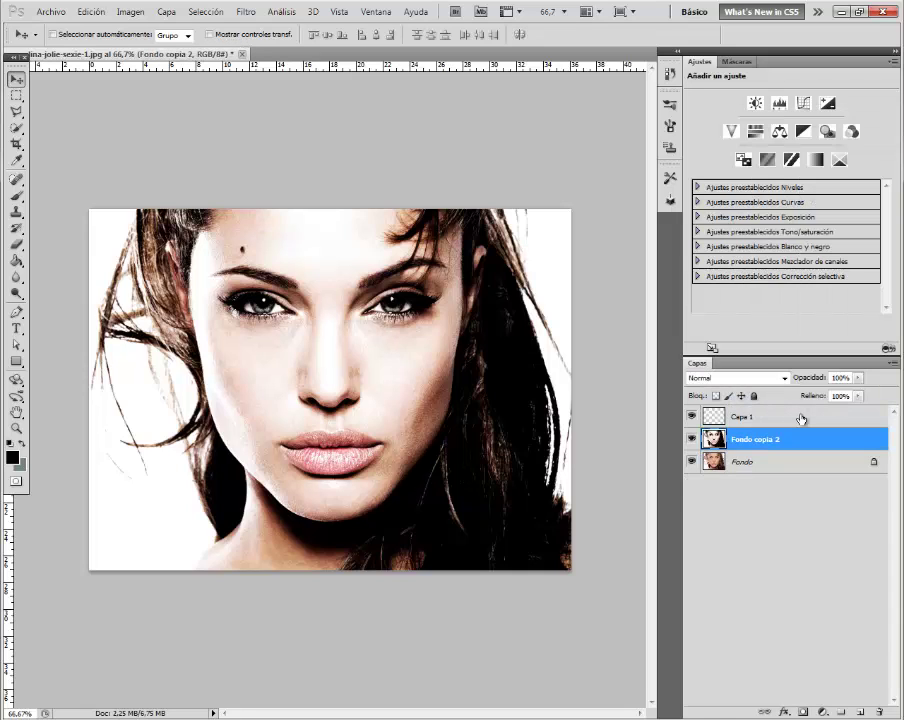
left_click(745, 464)
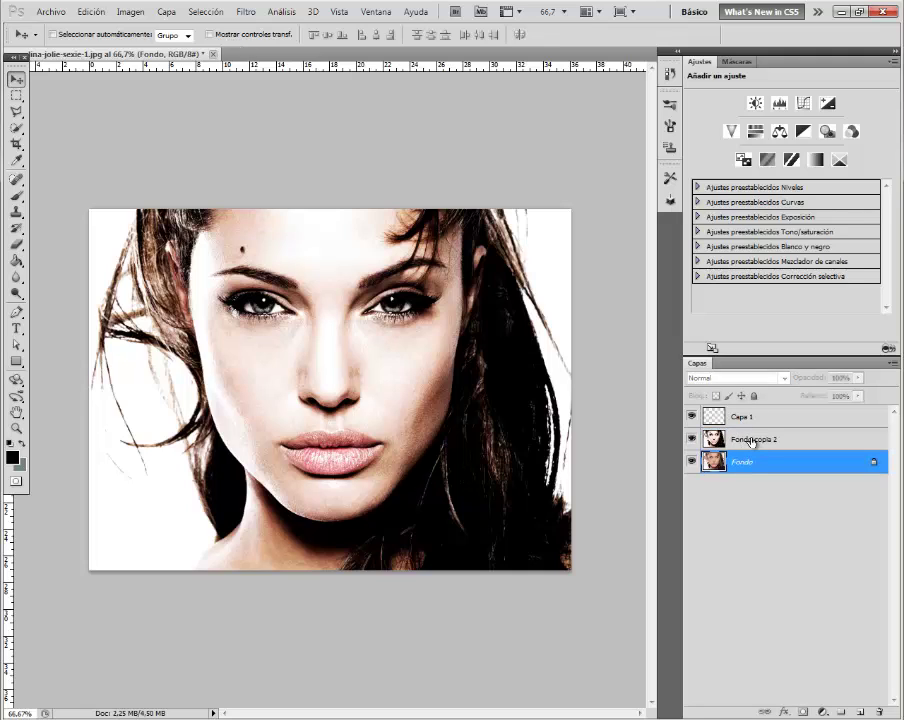
left_click(754, 440)
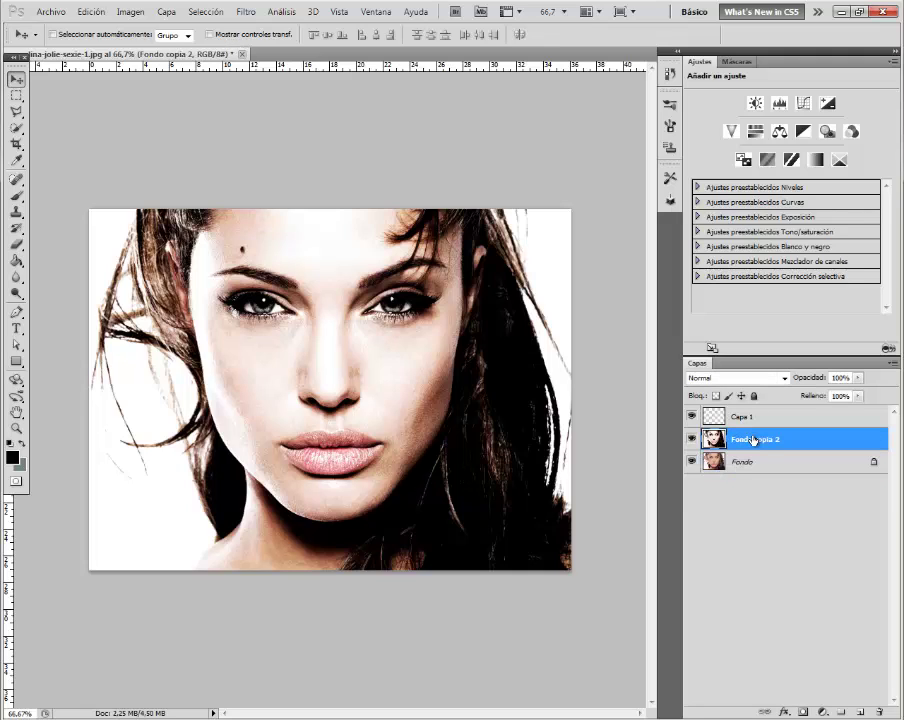
key("ctrl+j")
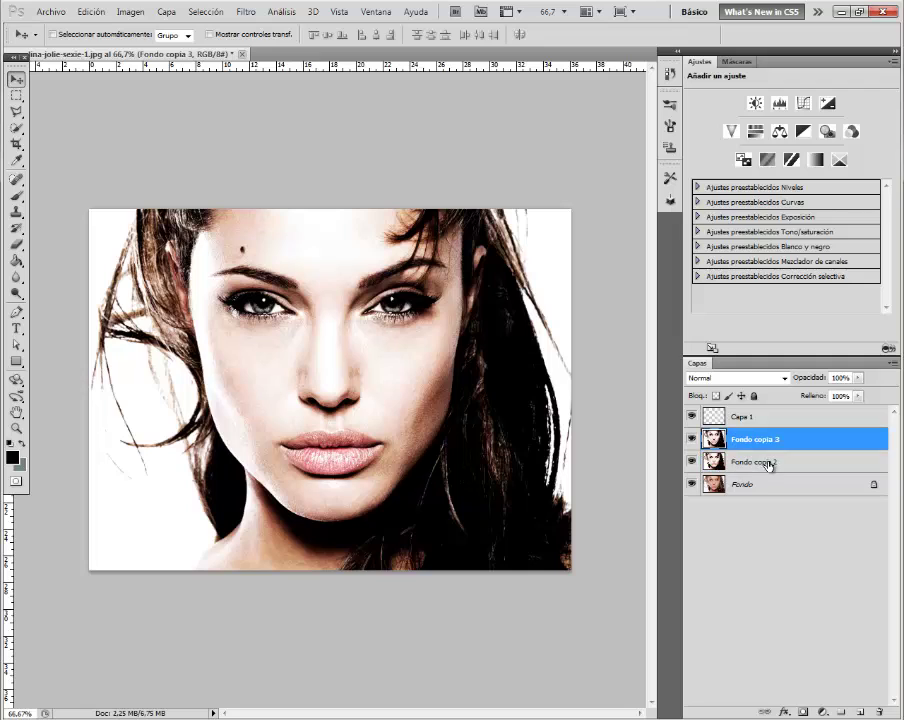
left_click(768, 465)
left_click(778, 441)
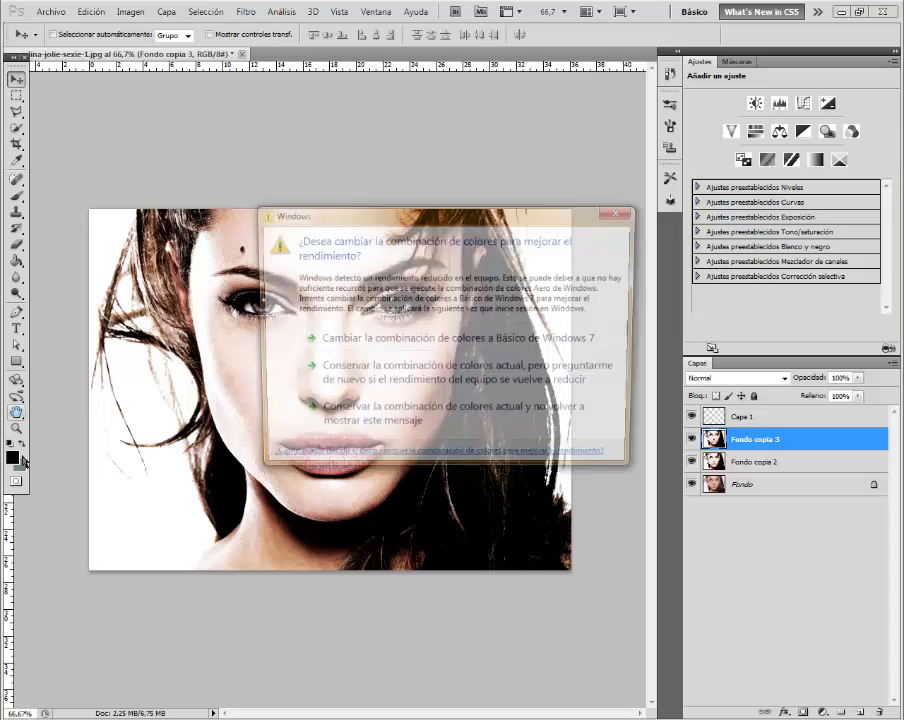
Step: Dismiss the Windows prompt, zoom in on the eyes, and select Capa 1
left_click(621, 213)
key("z")
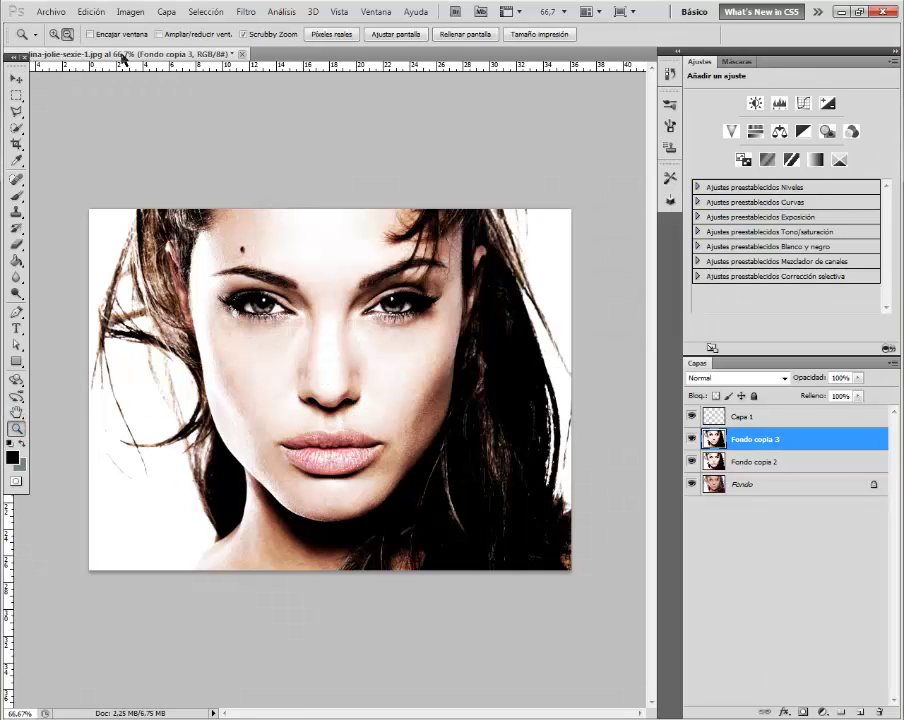
left_click(348, 300)
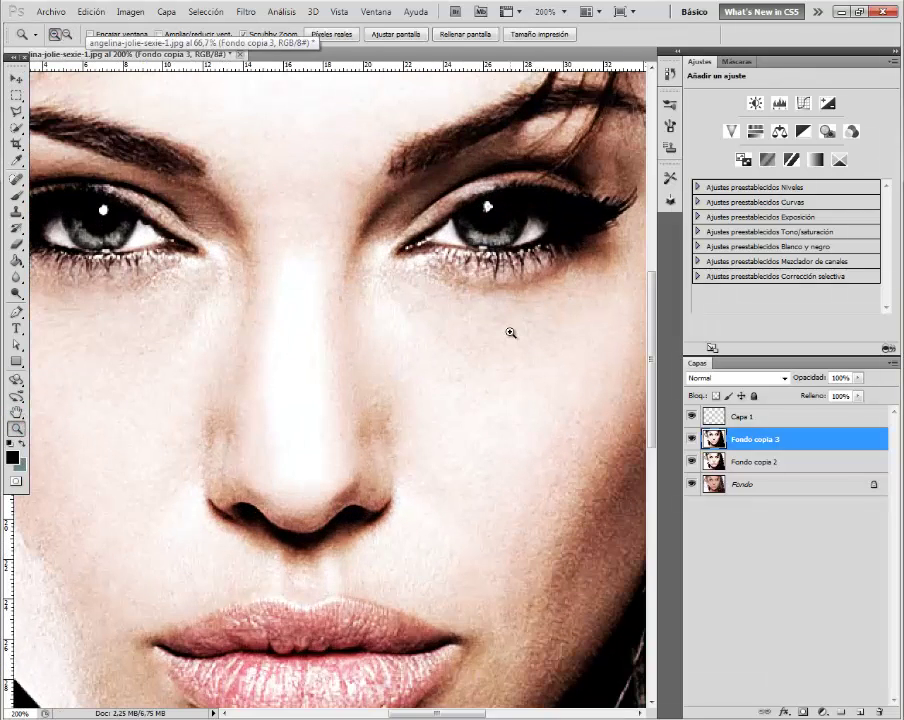
left_click_drag(435, 713, 448, 713)
left_click(743, 418)
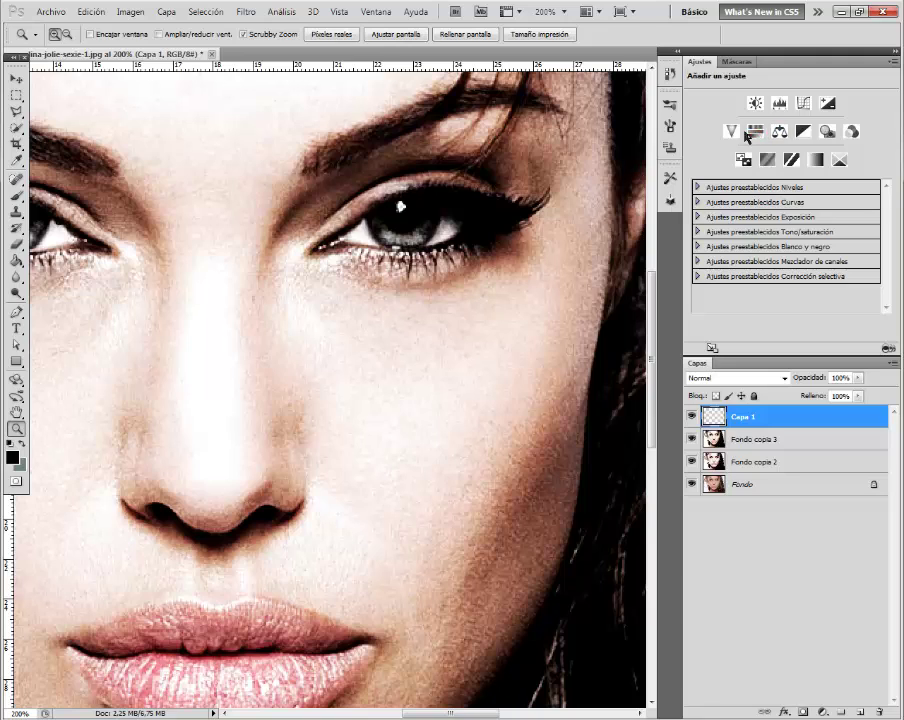
Step: Set the foreground colour to dark red #9b0000 in the Color Picker
left_click(737, 62)
left_click(699, 62)
left_click(669, 75)
left_click(12, 457)
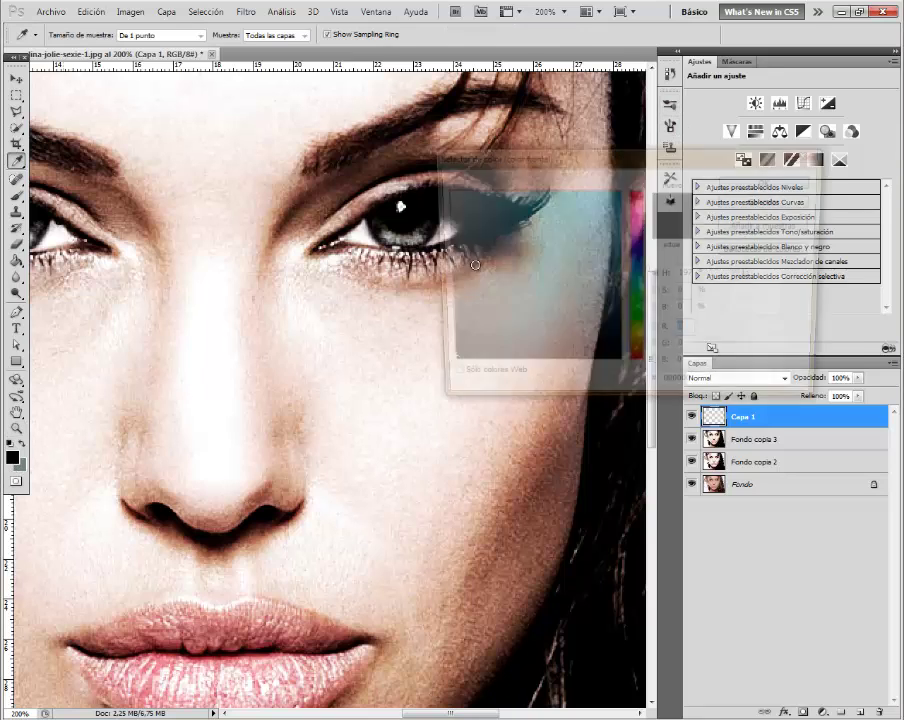
left_click_drag(635, 270, 642, 393)
left_click(611, 228)
left_click_drag(611, 228, 648, 268)
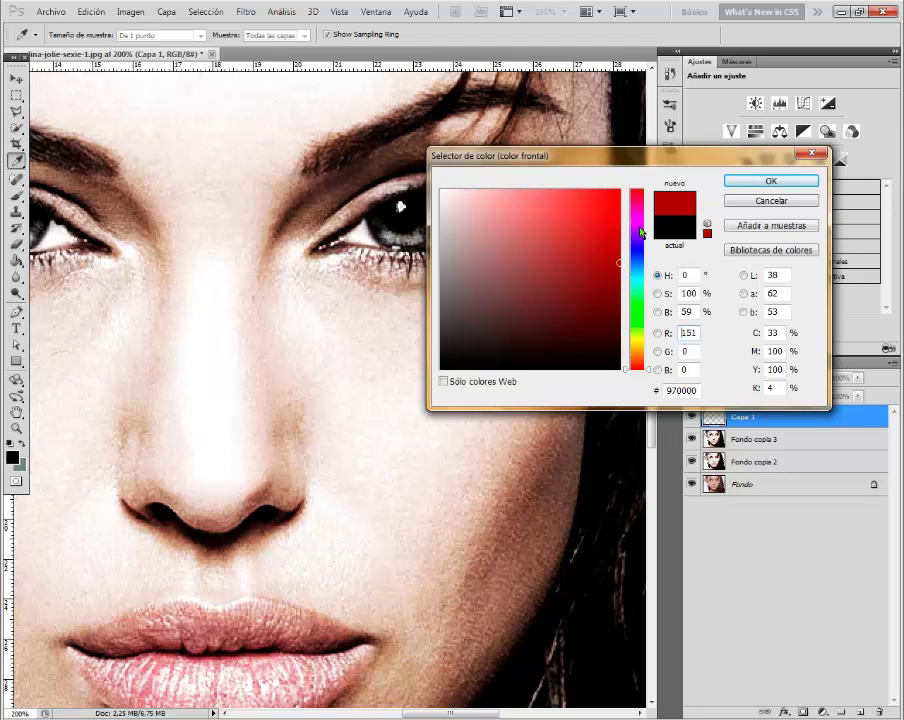
left_click(626, 217)
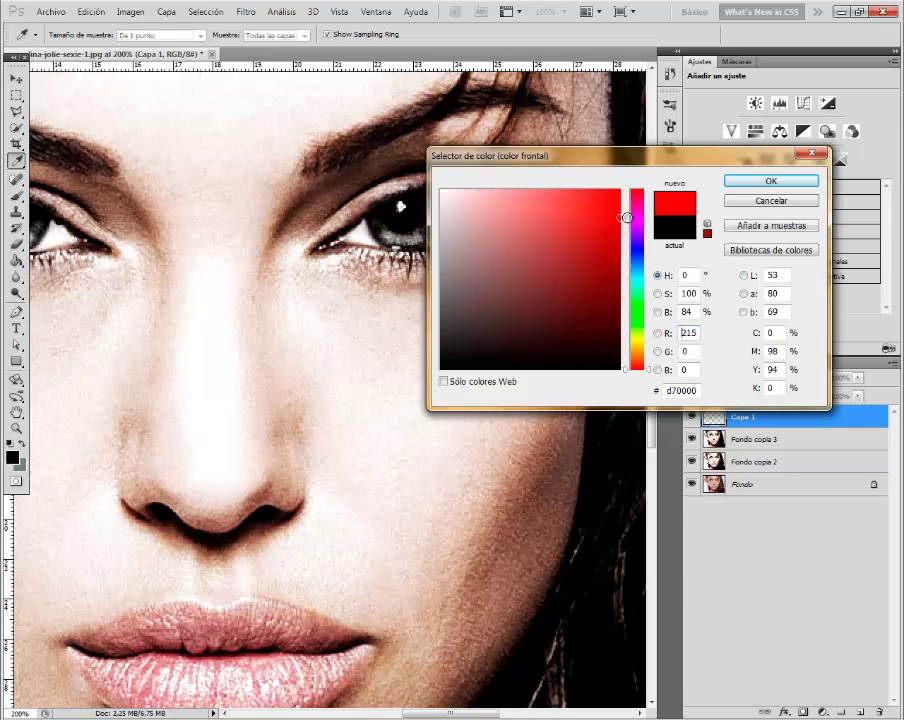
left_click_drag(626, 217, 620, 260)
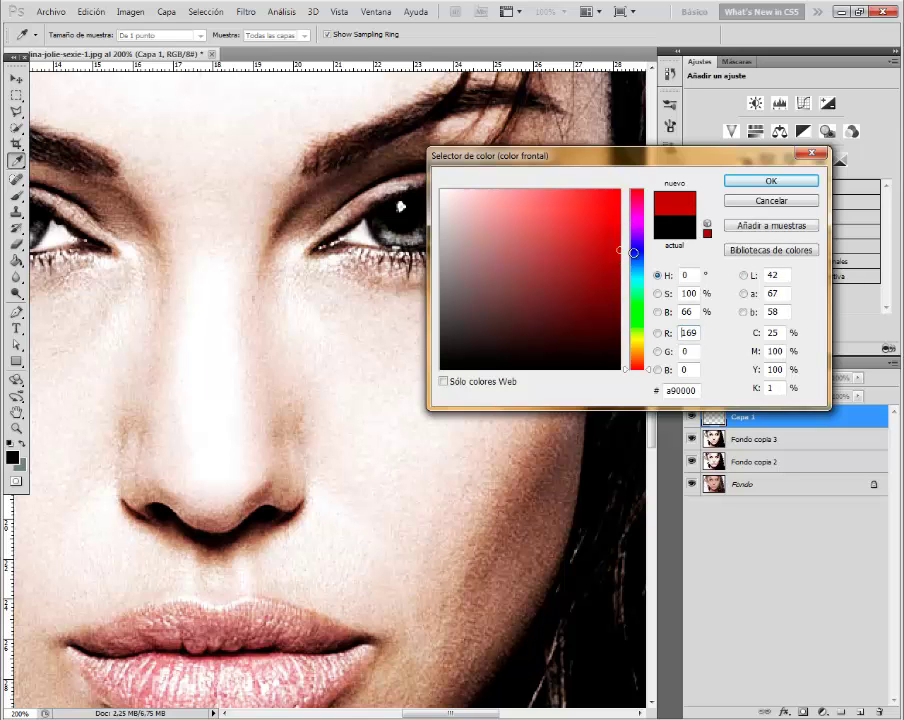
left_click(771, 181)
key("z")
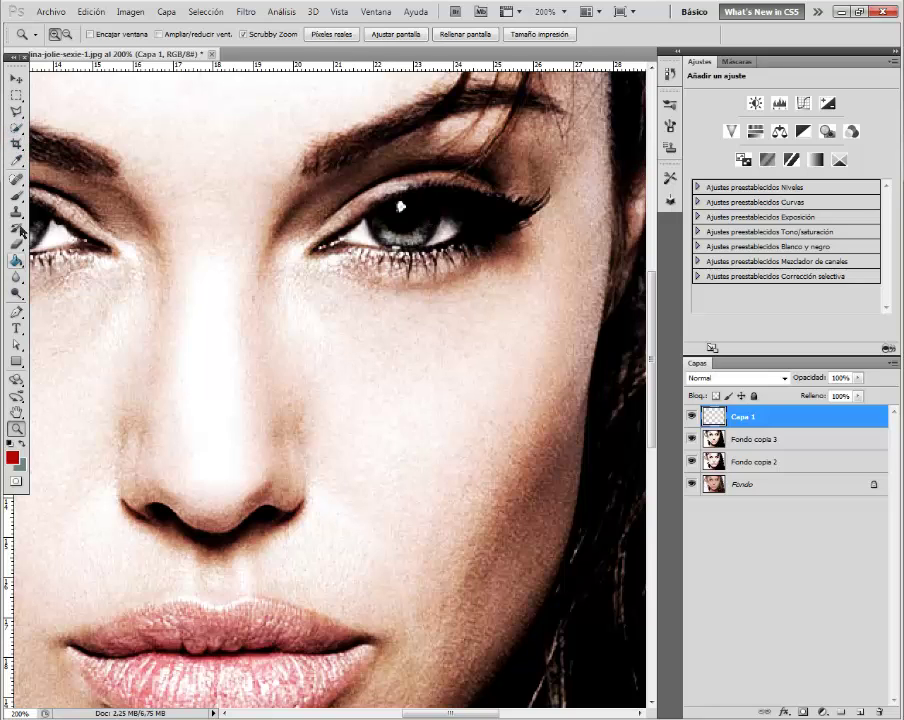
Step: Shrink the brush to 15 px and paint the right iris dark red on Capa 1
key("b")
left_click(55, 34)
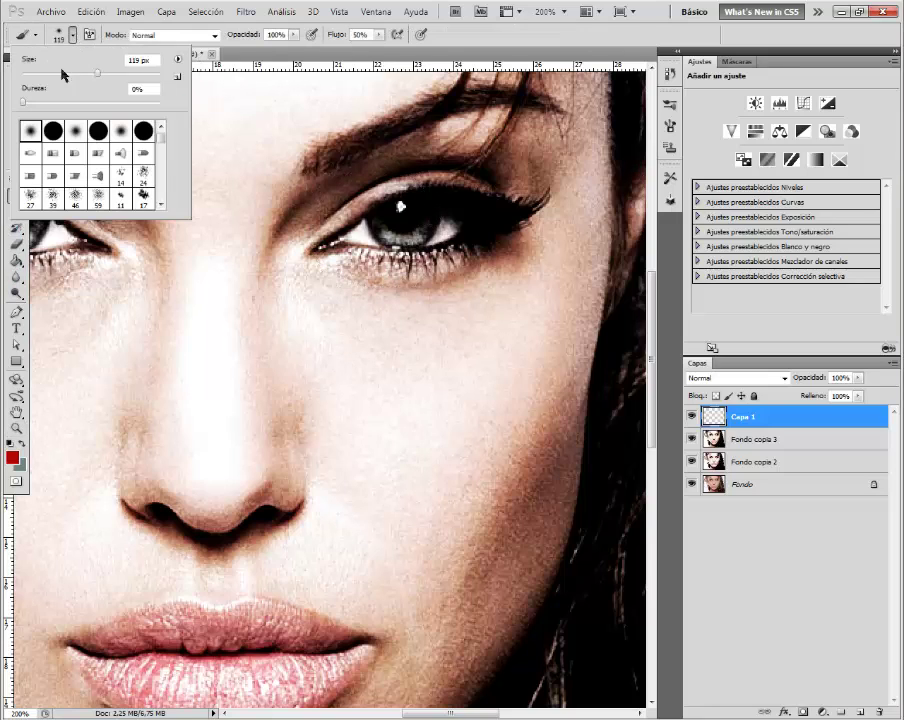
left_click(62, 74)
left_click(32, 73)
left_click(425, 218)
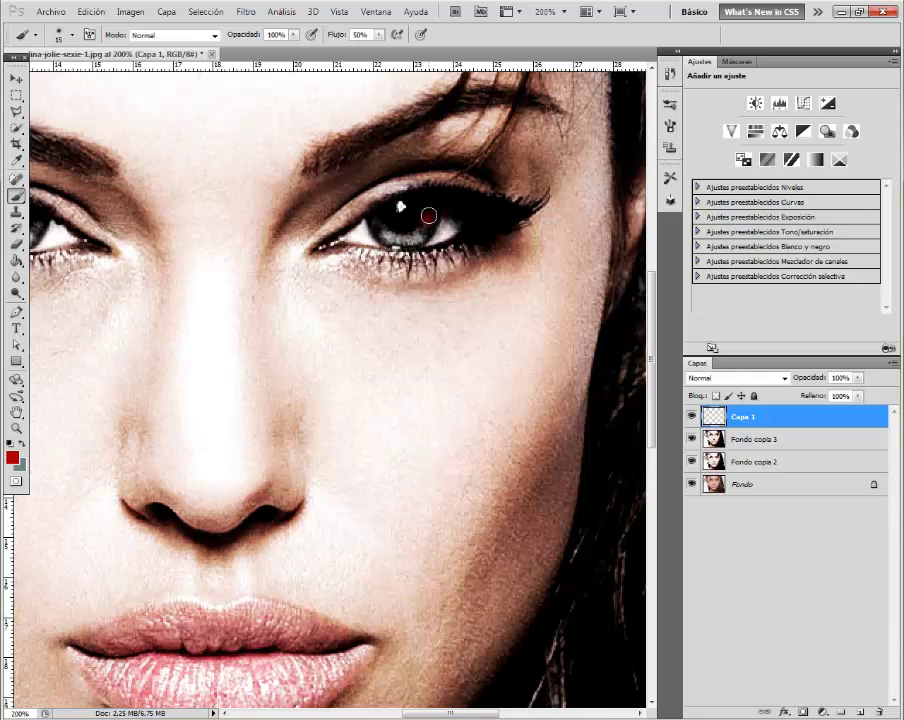
mouse_move(425, 218)
left_mouse_down()
mouse_move(398, 214)
mouse_move(383, 236)
mouse_move(400, 224)
mouse_move(410, 230)
mouse_move(388, 236)
mouse_move(416, 239)
left_mouse_up()
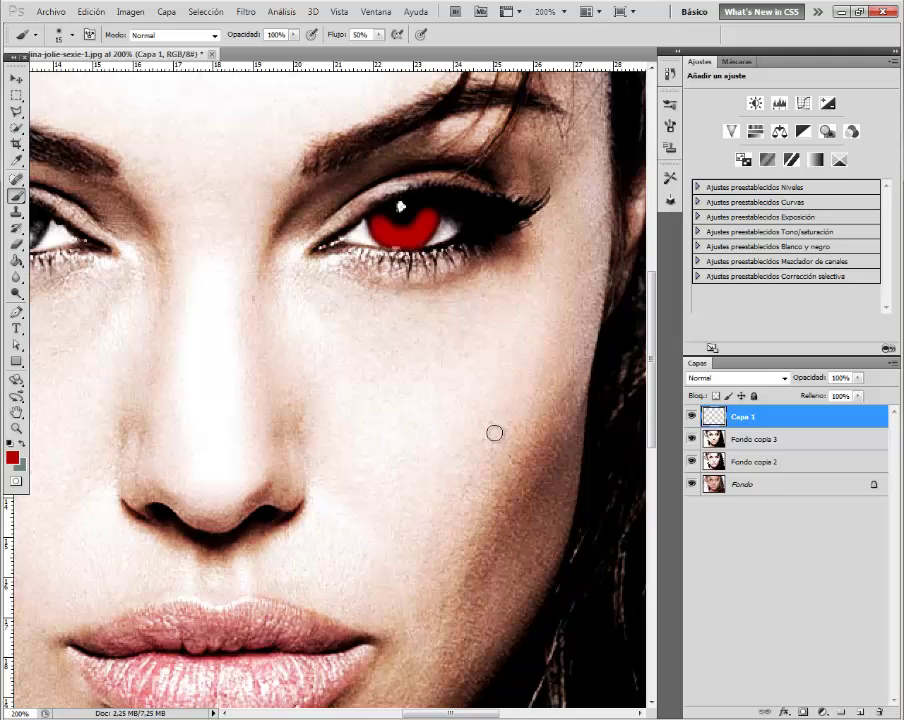
left_click(857, 379)
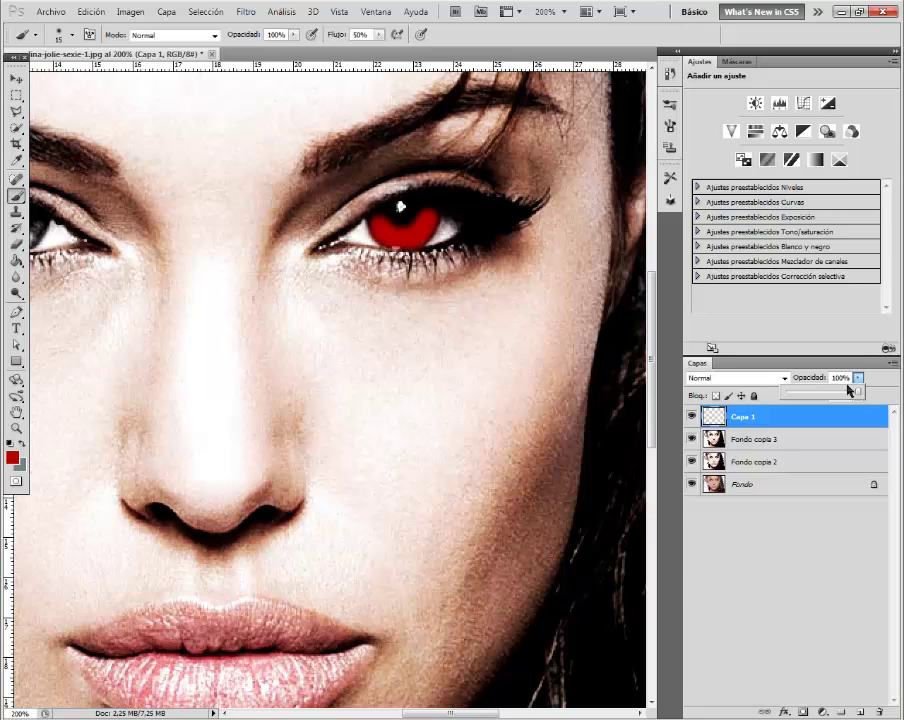
Step: Set Capa 1's blend mode to Color at 50% opacity
left_click_drag(851, 390, 827, 393)
left_click(784, 379)
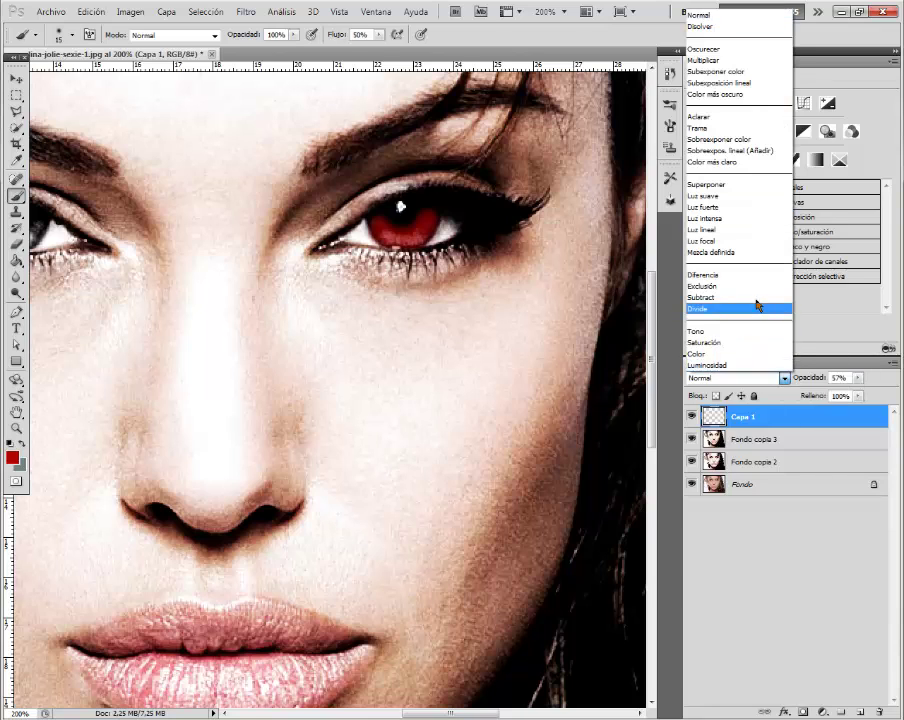
left_click(750, 353)
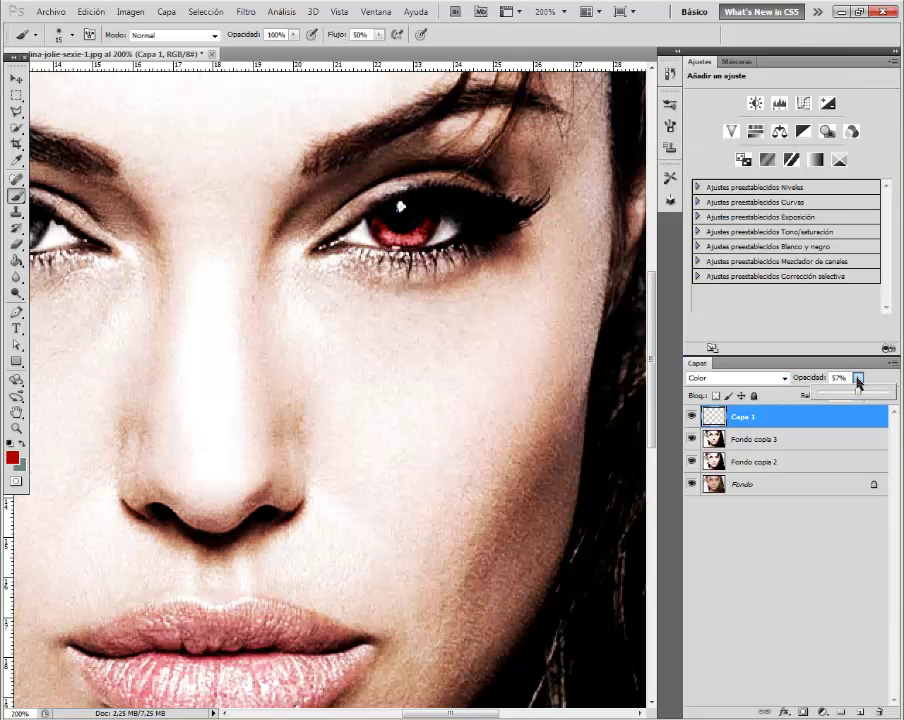
left_click(857, 378)
left_click_drag(857, 397, 854, 397)
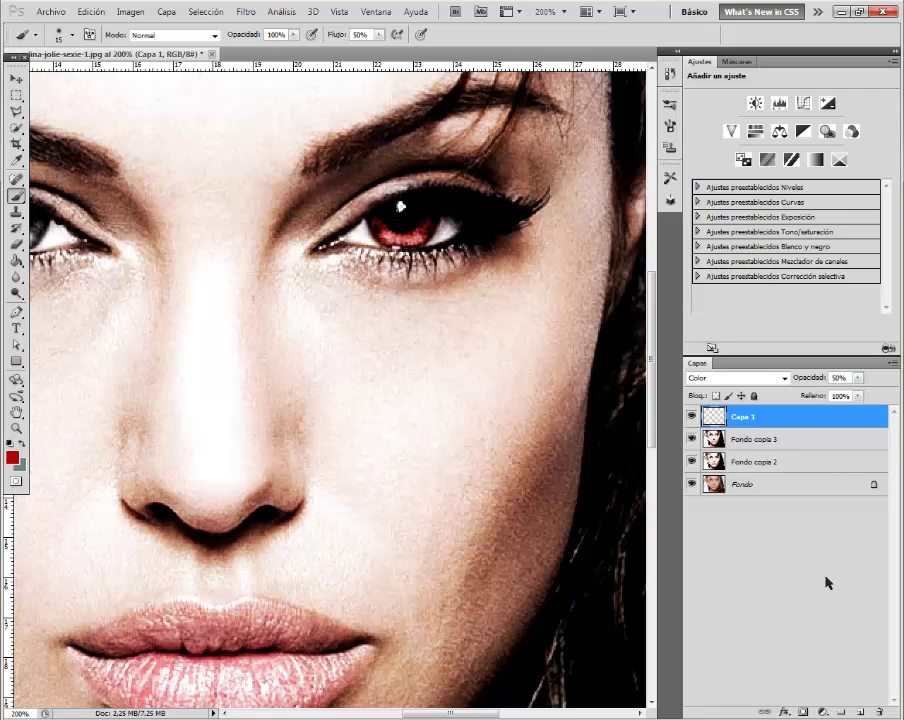
Step: Reselect Capa 1 and paint the left iris red to match
left_click(777, 520)
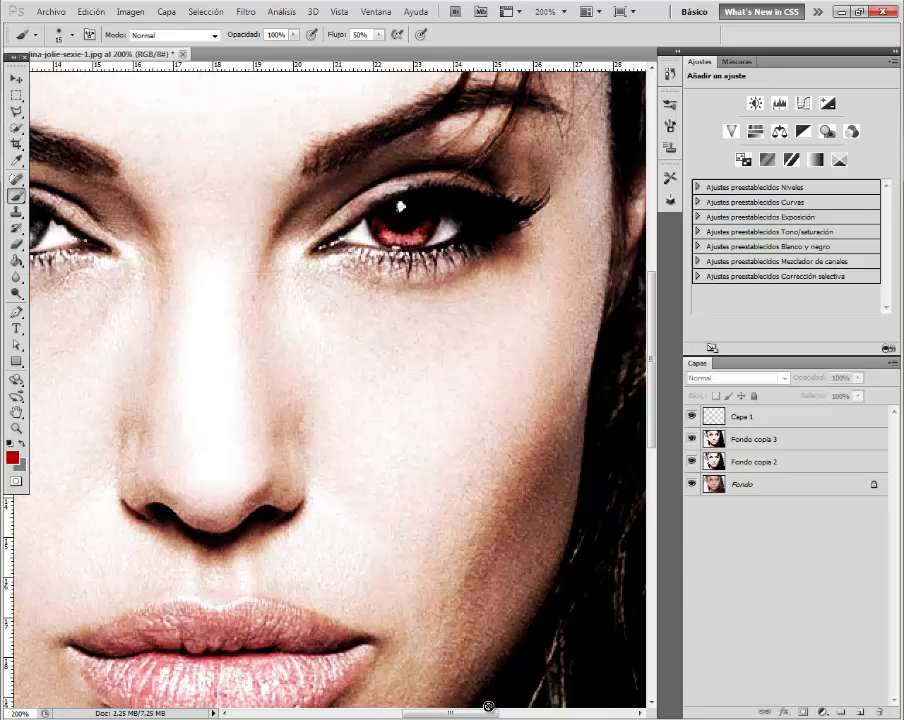
left_click_drag(486, 713, 466, 713)
left_click(122, 220)
key("Return")
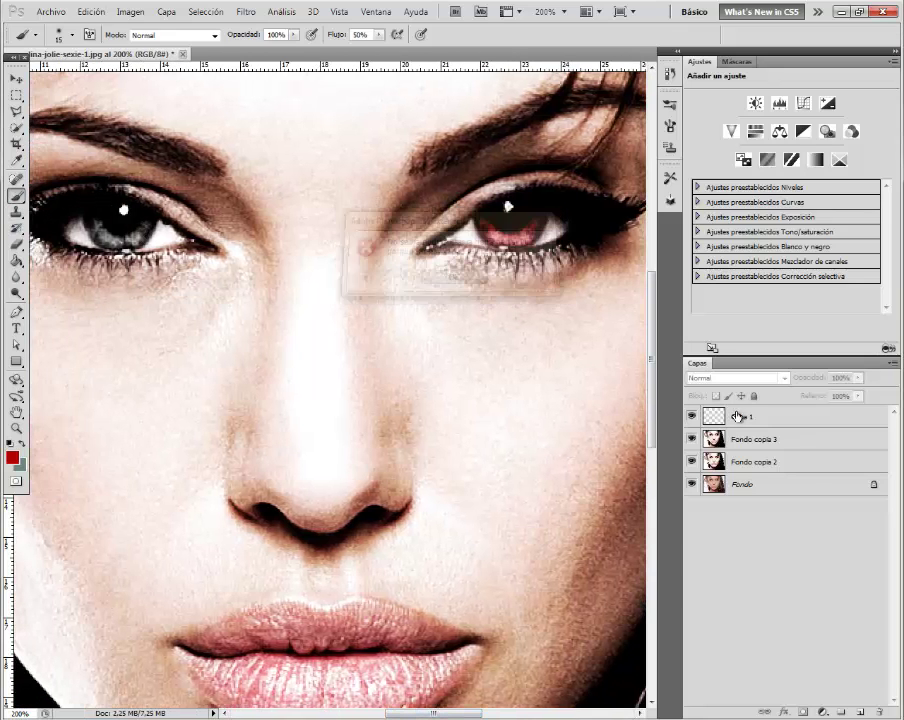
key("ctrl+z")
left_click_drag(131, 241, 100, 231)
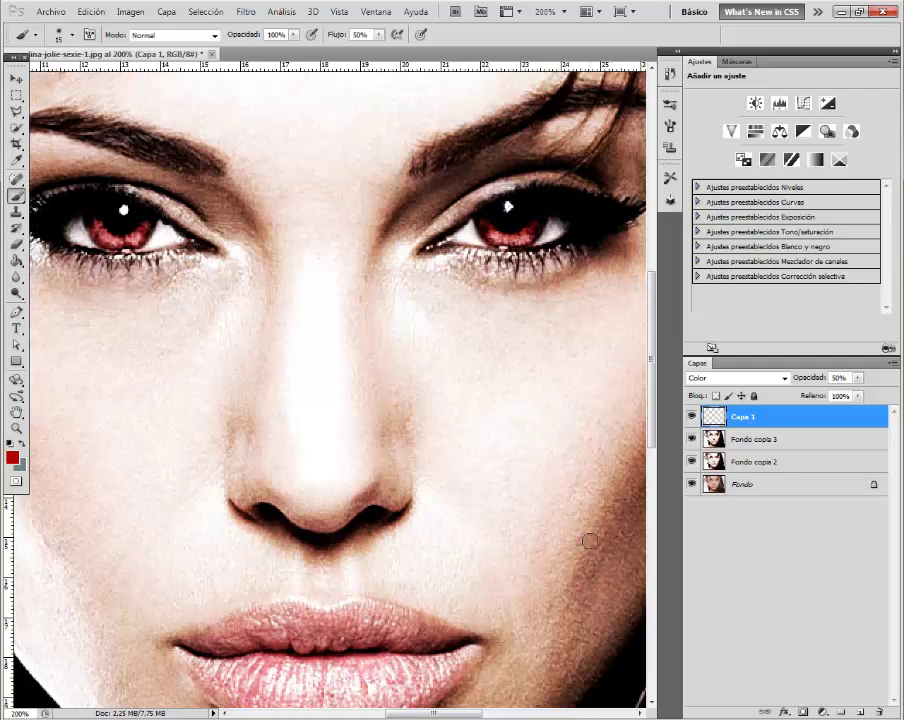
Step: Make Fondo copia 3 the working layer and zoom out to 66.7%
left_click(740, 439)
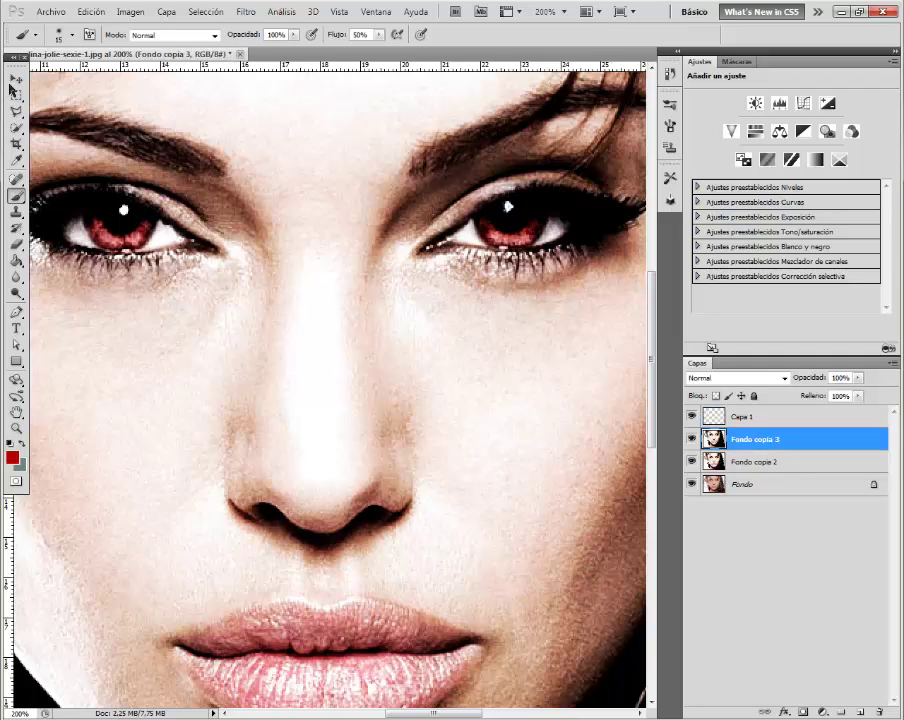
key("v")
left_click(16, 428)
left_click(67, 34)
left_click(252, 346)
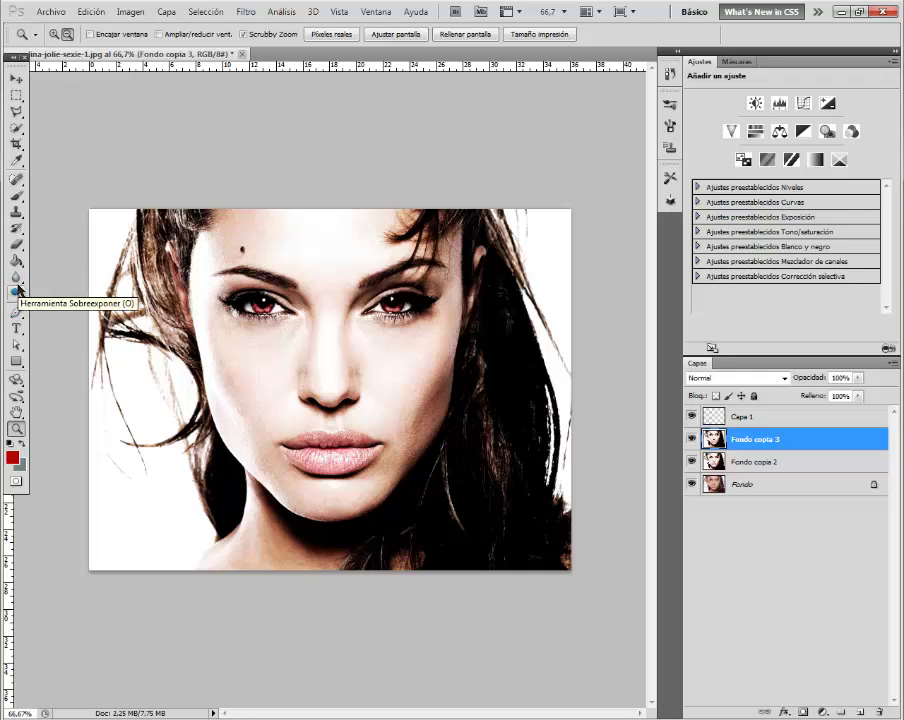
Step: Burn at 50% exposure over both cheeks, under the eyes, and along the chin and jaw
left_click(19, 294)
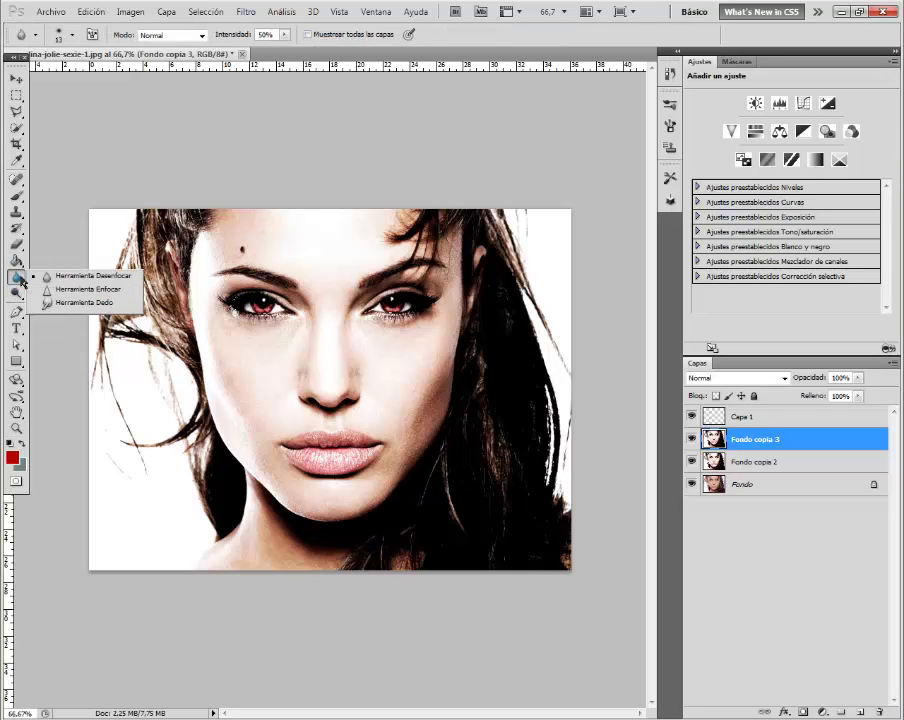
left_click(19, 261)
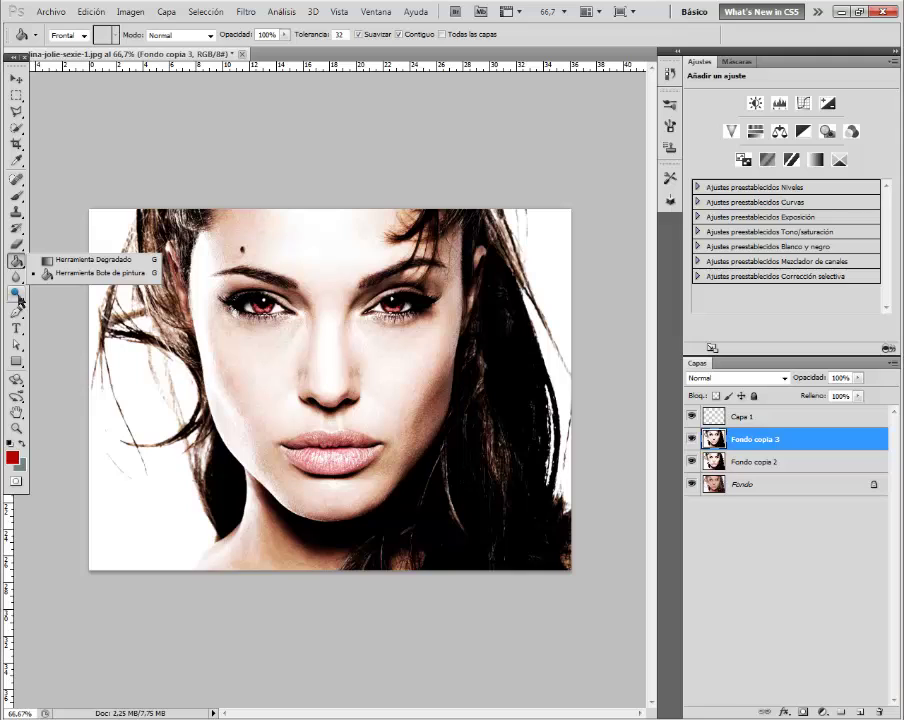
left_click(19, 294)
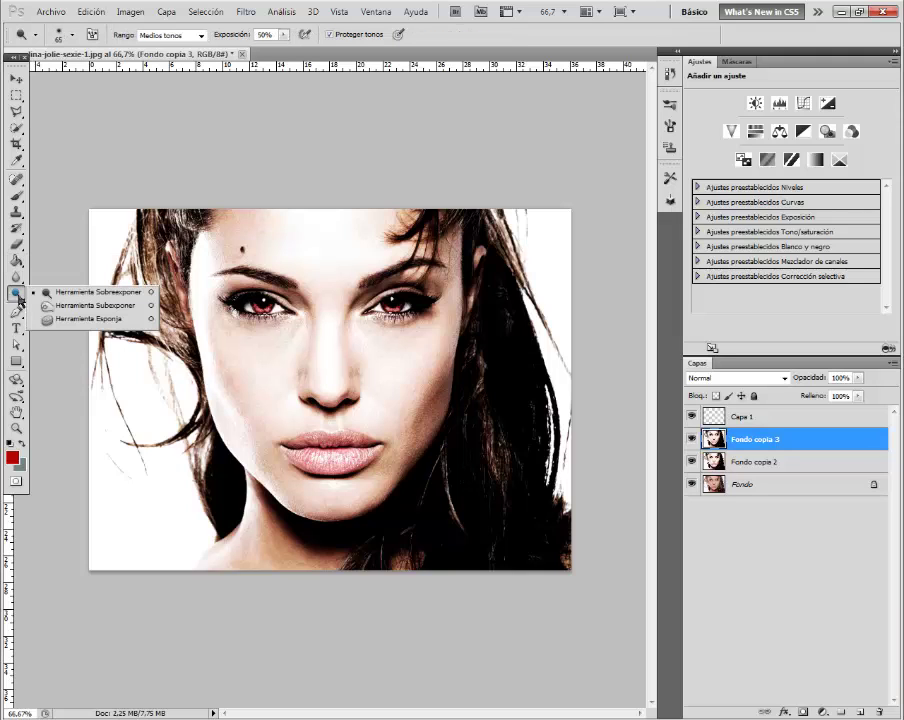
left_click(50, 305)
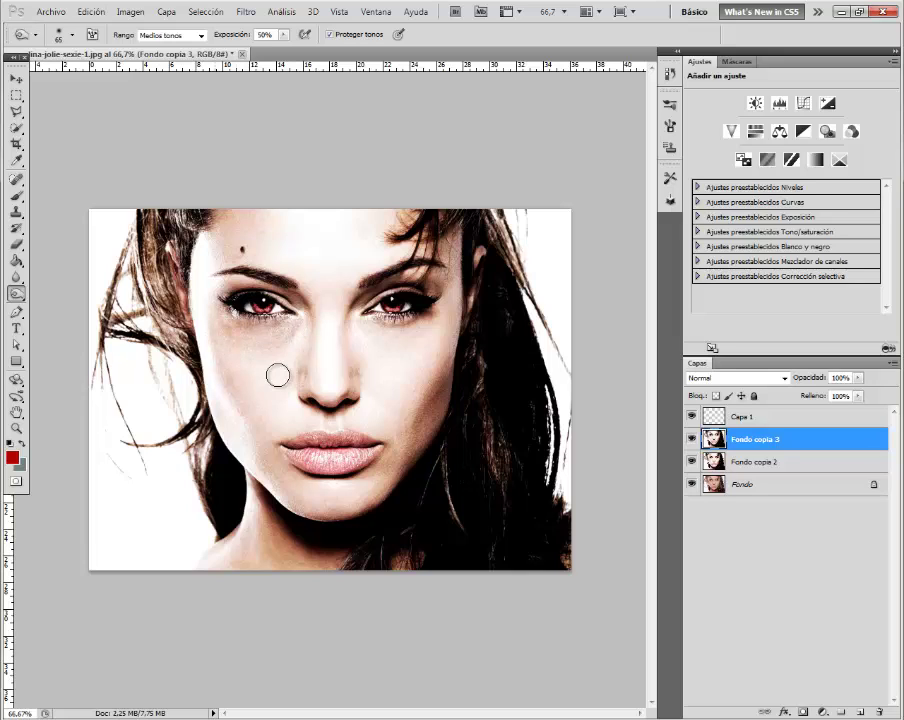
left_click_drag(279, 371, 246, 383)
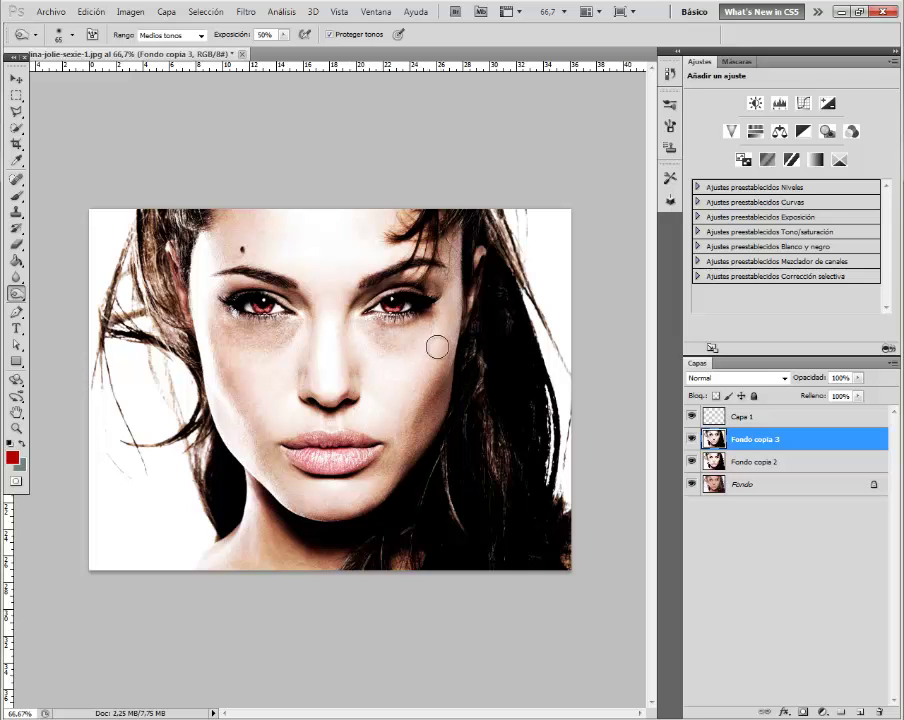
left_click_drag(436, 376, 404, 440)
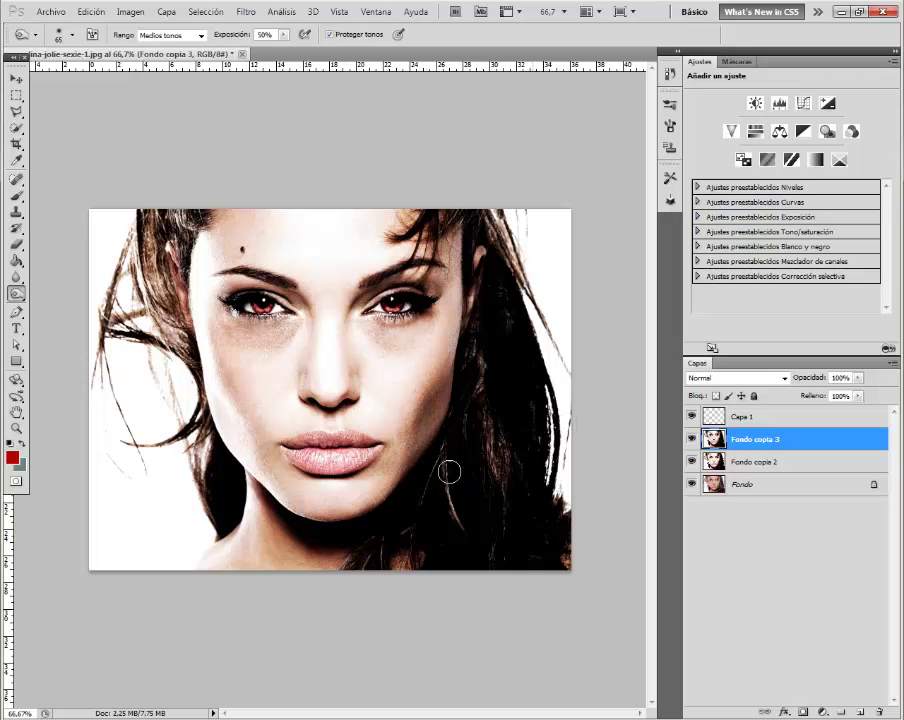
left_click_drag(274, 452, 324, 534)
left_click_drag(236, 412, 214, 378)
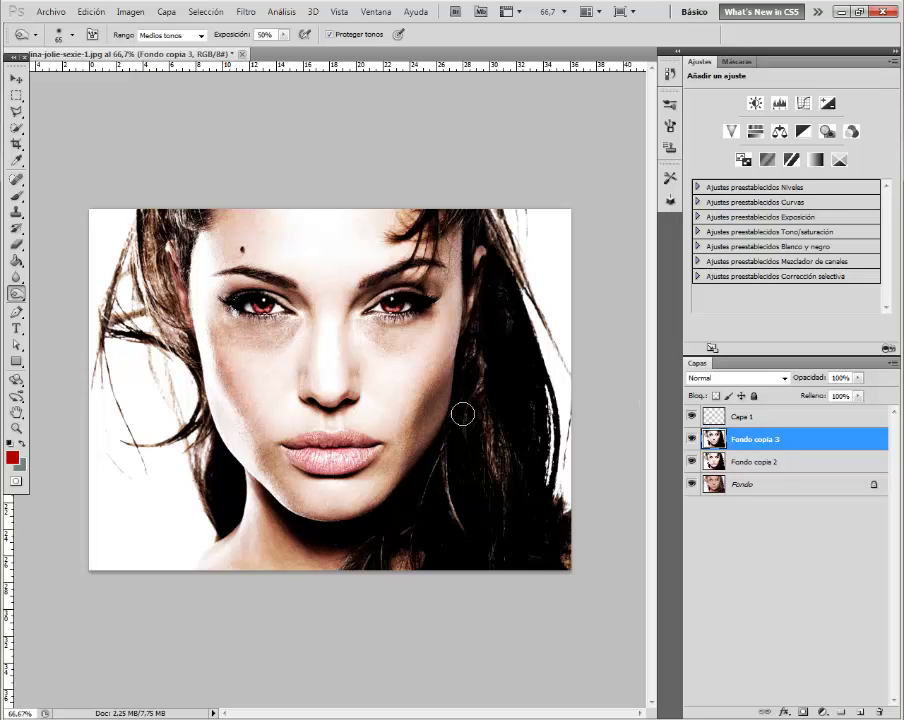
left_click_drag(500, 404, 426, 344)
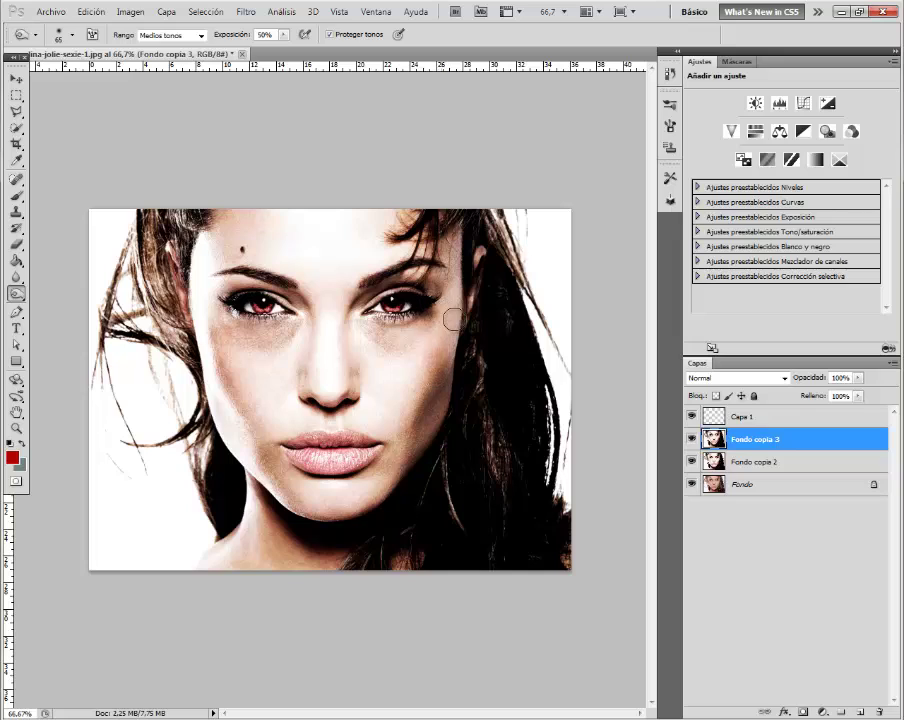
Step: Undo a duplicate of Capa 1, add empty Capa 2 on top, and reselect Fondo copia 3
left_click(745, 416)
key("ctrl+j")
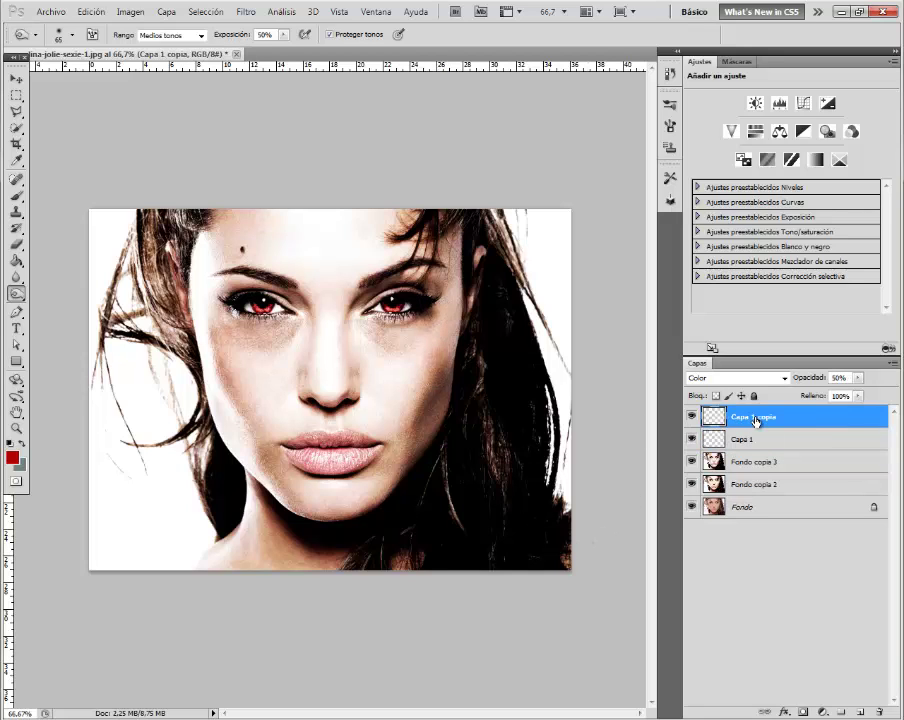
key("ctrl+z")
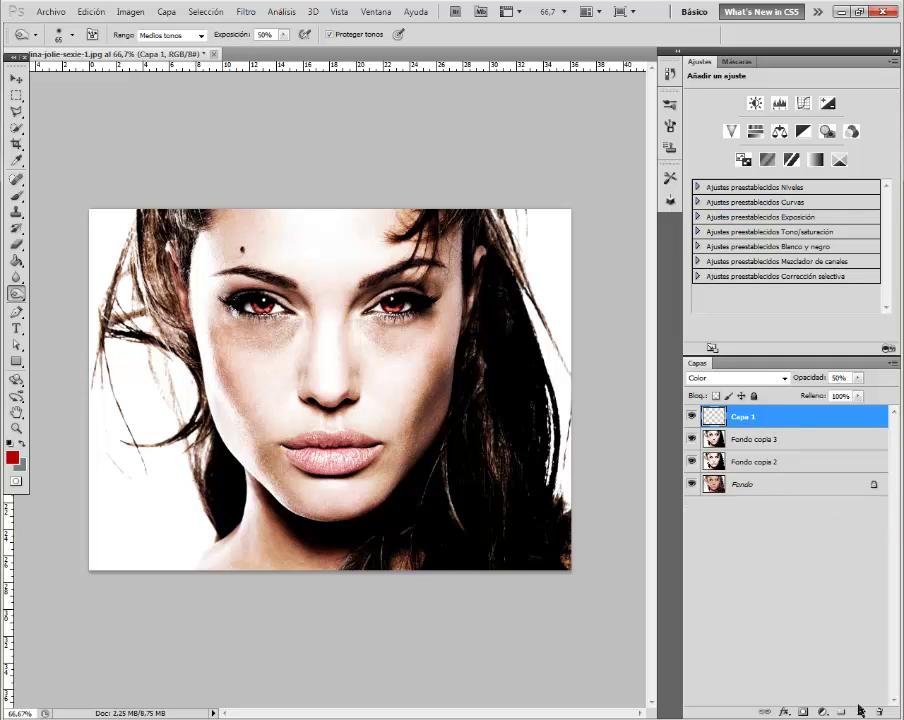
key("ctrl+alt+shift+n")
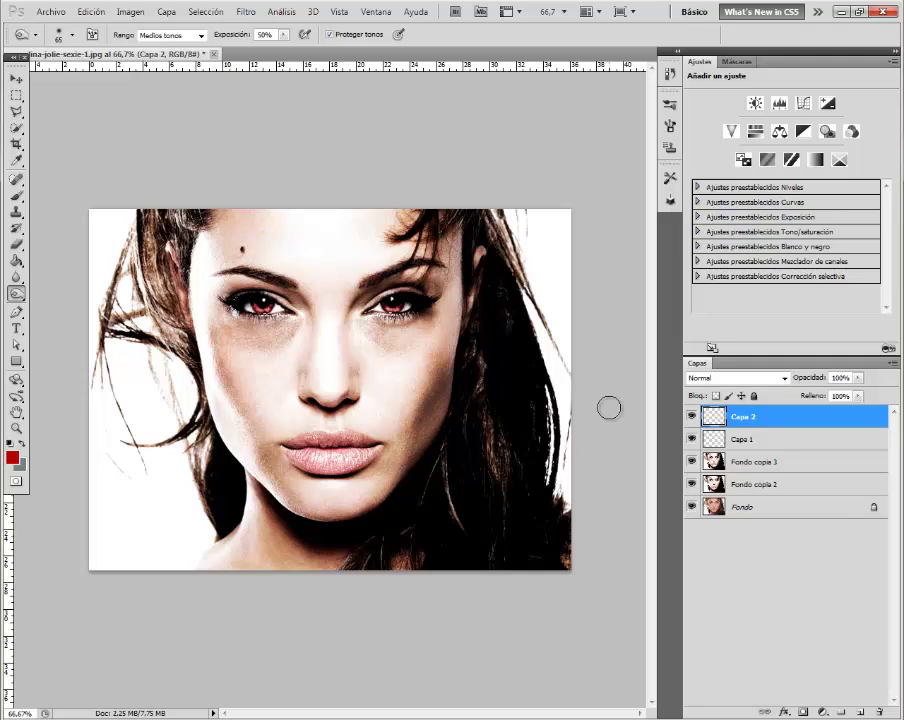
left_click(786, 463)
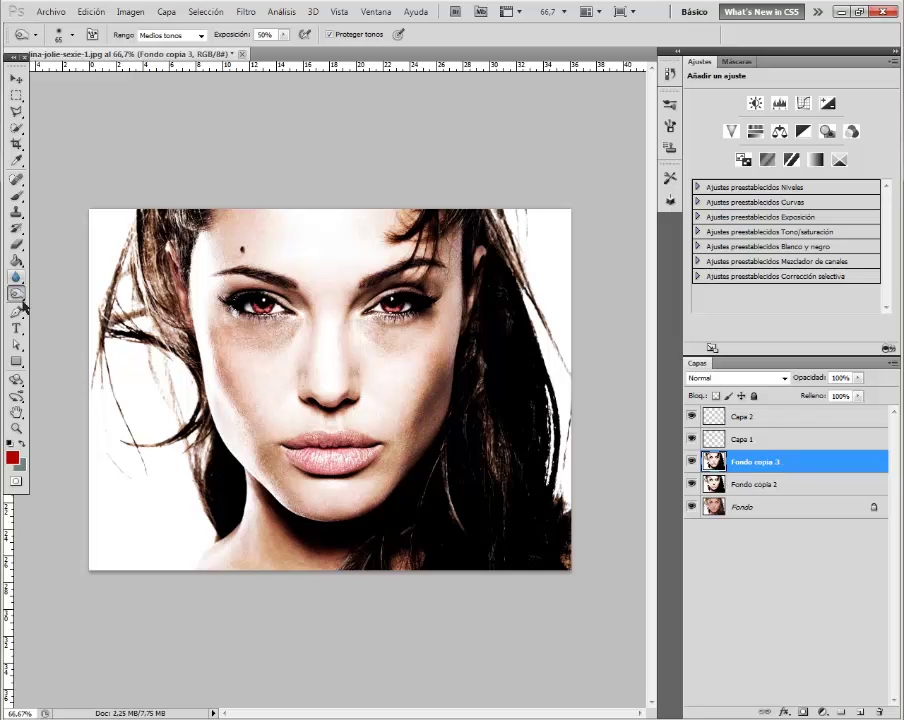
Step: Trace a Pen path around the lips with three anchor points
left_click(16, 311)
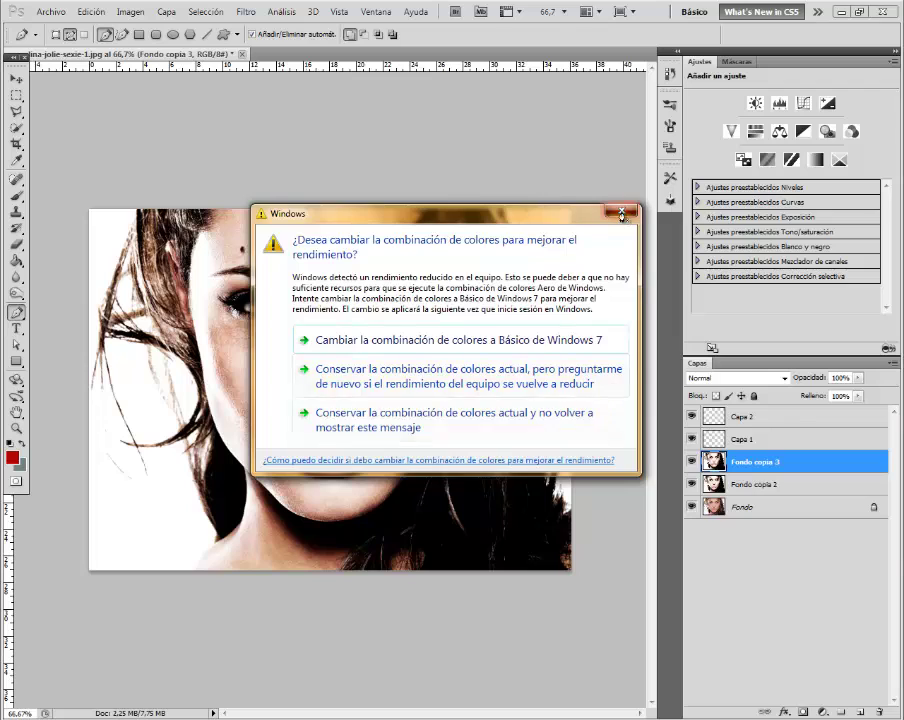
left_click(620, 213)
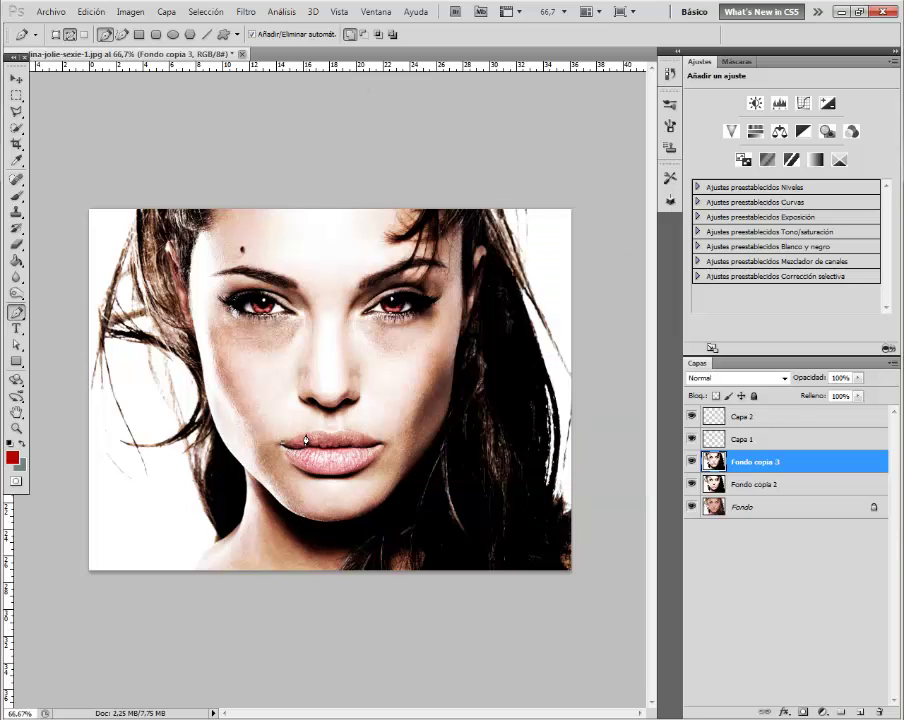
left_click(305, 433)
left_click(366, 438)
left_click(380, 441)
Step: Convert the lip path into a 2 px feathered selection and copy it to a new layer
right_click(311, 454)
left_click(345, 516)
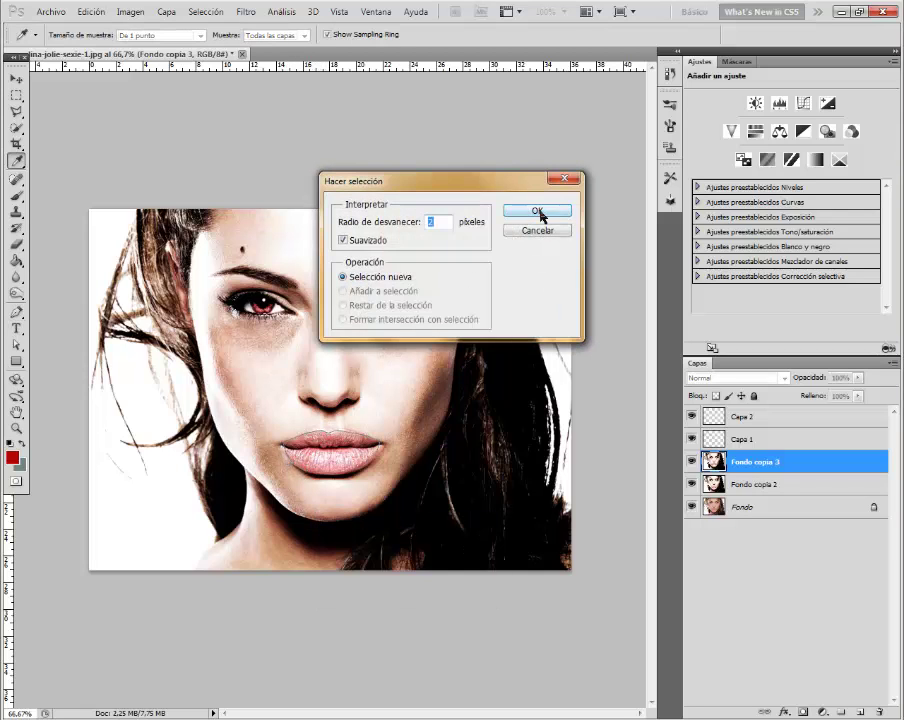
left_click(537, 212)
left_click(538, 212)
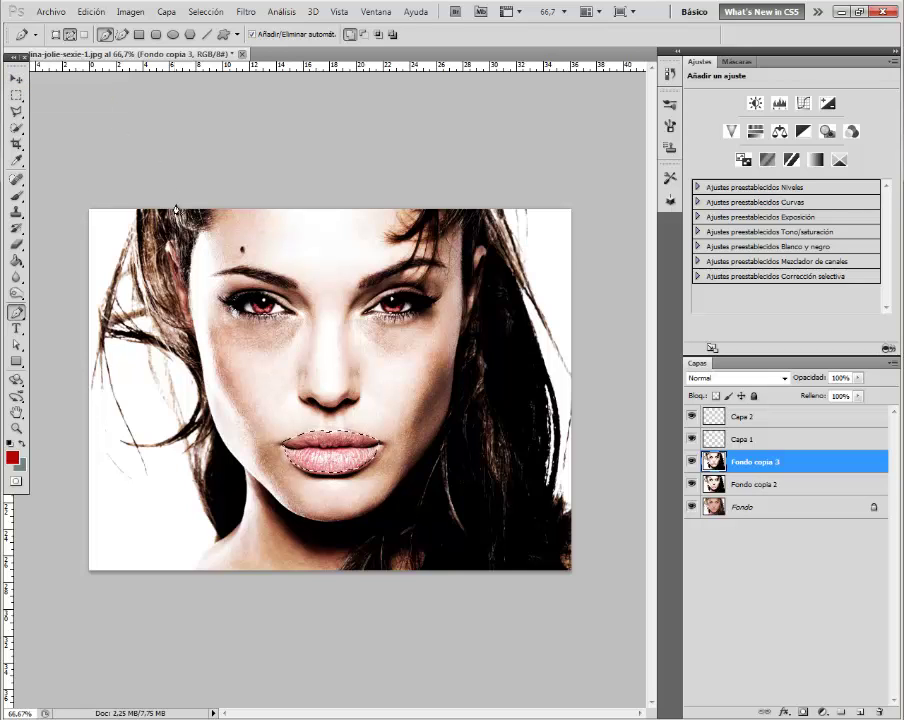
key("ctrl+j")
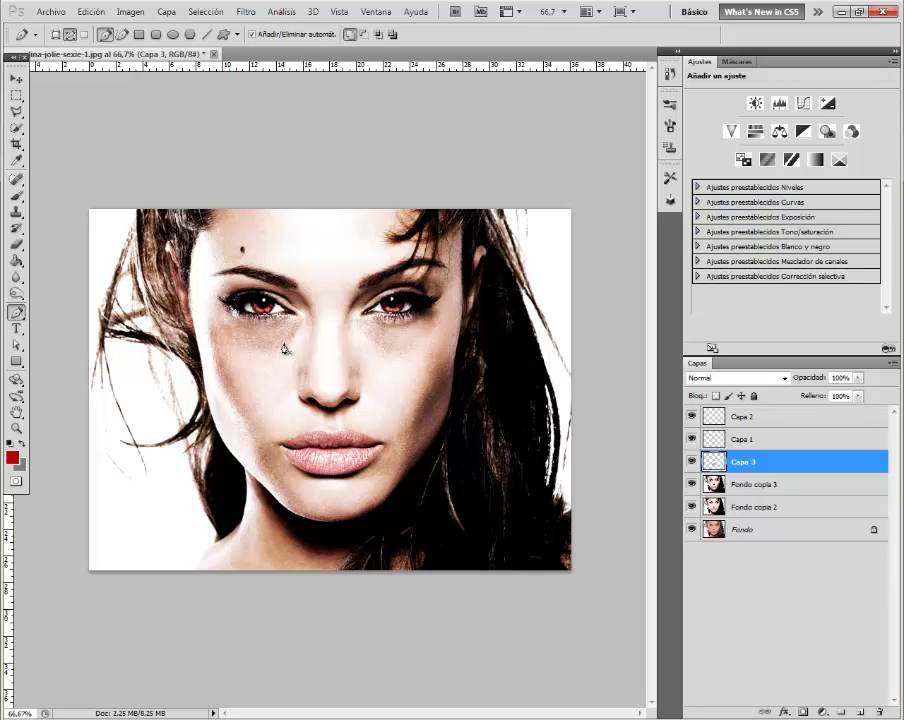
Step: Dodge the upper and lower lips at 100% exposure
left_click(16, 293)
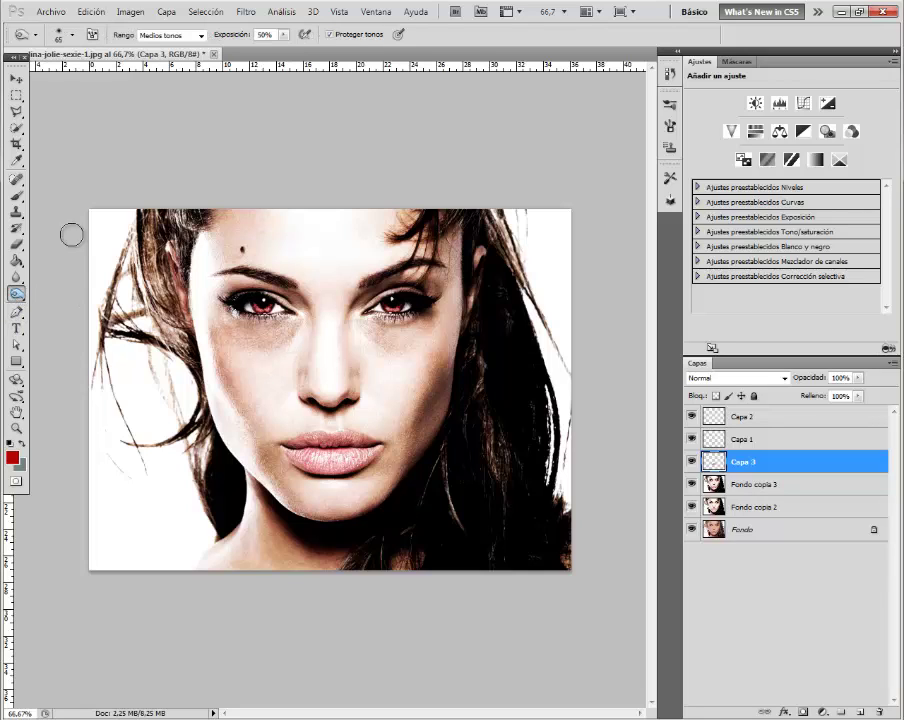
left_click(284, 34)
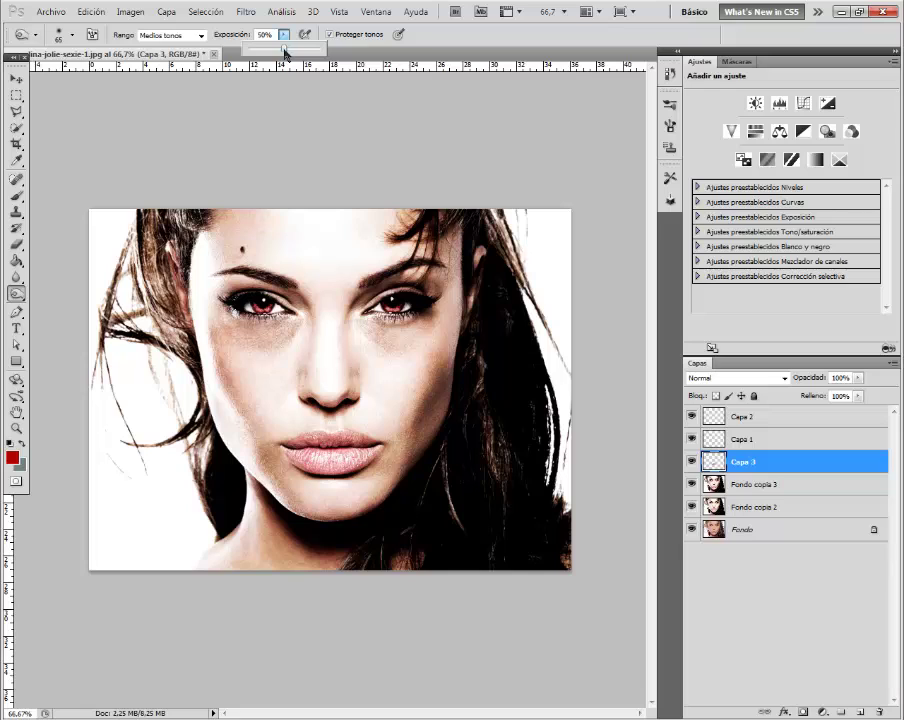
type("100")
left_click(318, 452)
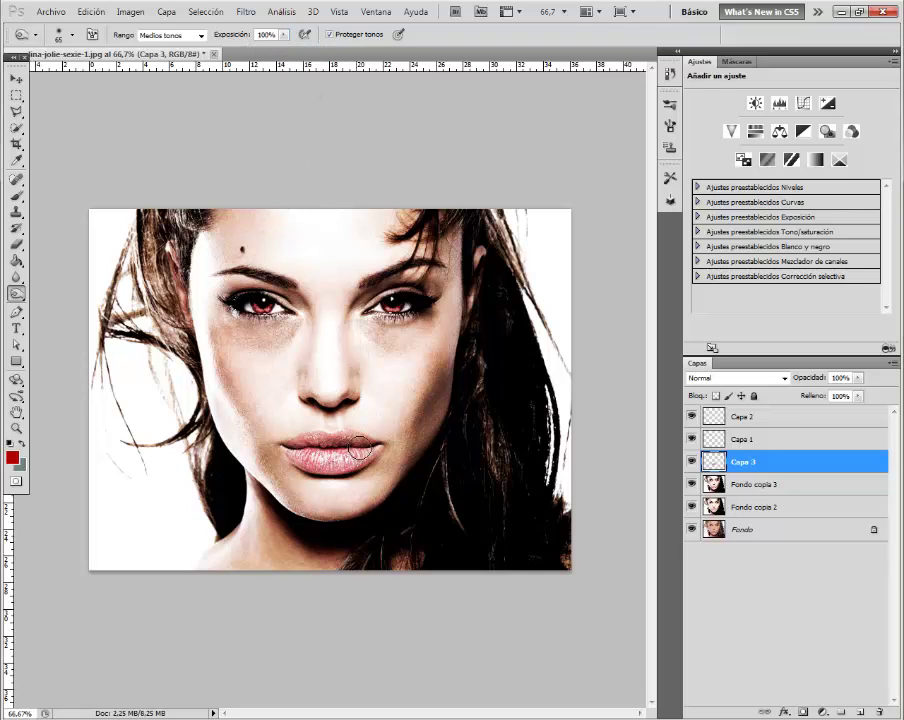
mouse_move(326, 448)
left_mouse_down()
mouse_move(316, 455)
mouse_move(327, 456)
left_mouse_up()
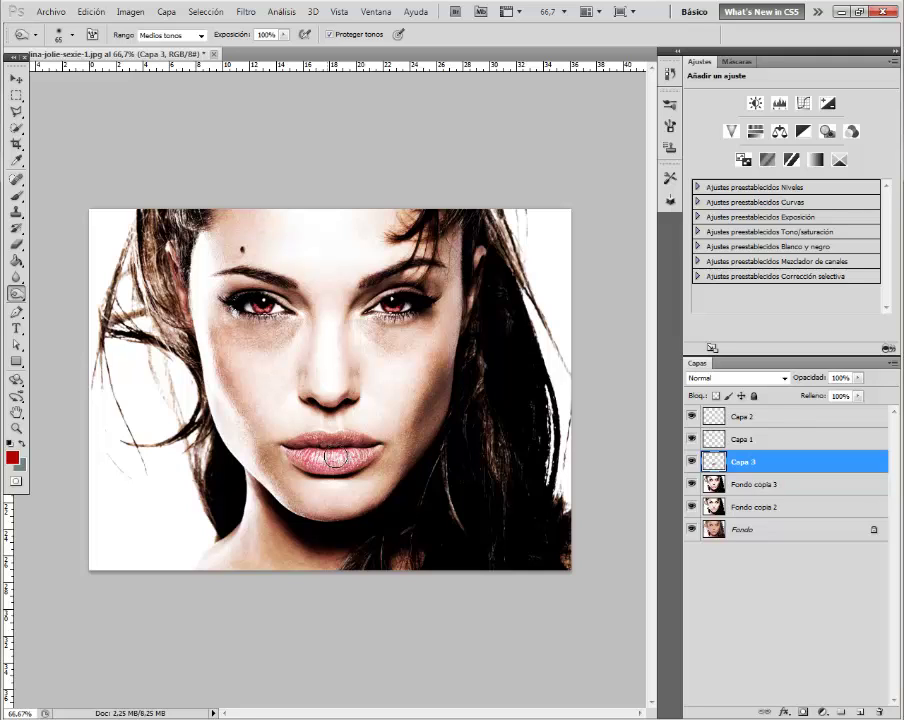
left_click_drag(327, 455, 339, 442)
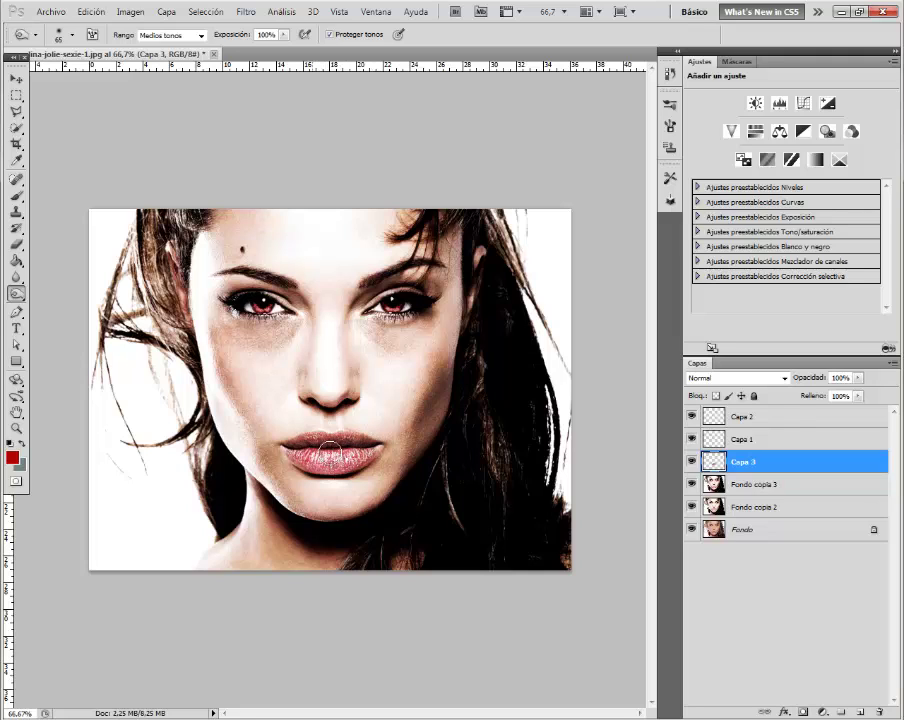
mouse_move(337, 441)
left_mouse_down()
mouse_move(342, 451)
mouse_move(334, 441)
left_mouse_up()
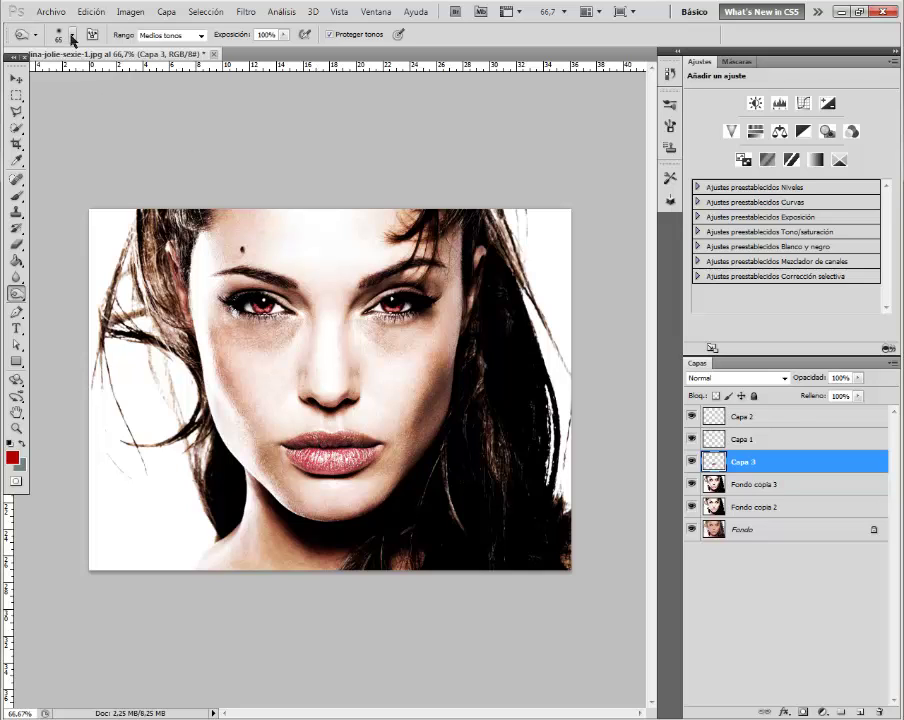
Step: Enlarge the dodge brush to 87 px and set exposure back to 50%
left_click(55, 30)
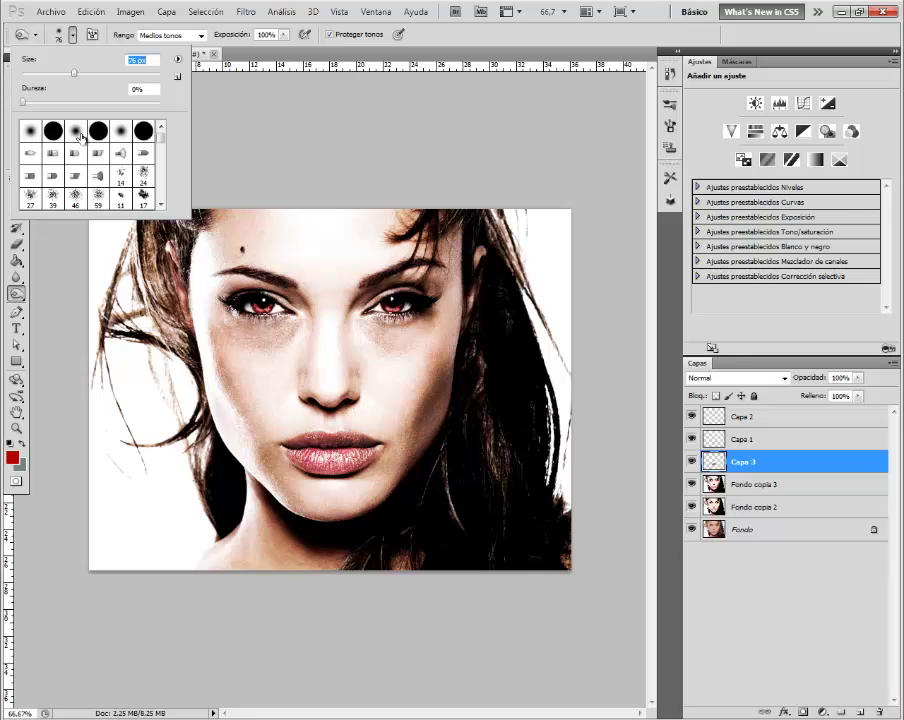
left_click_drag(66, 73, 81, 73)
left_click(284, 35)
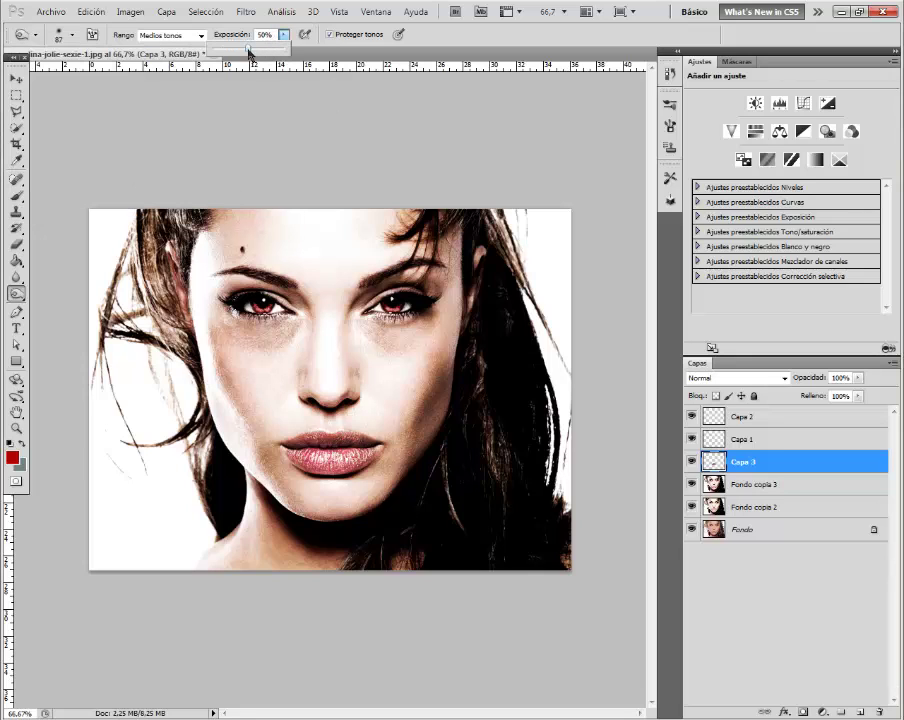
left_click(249, 52)
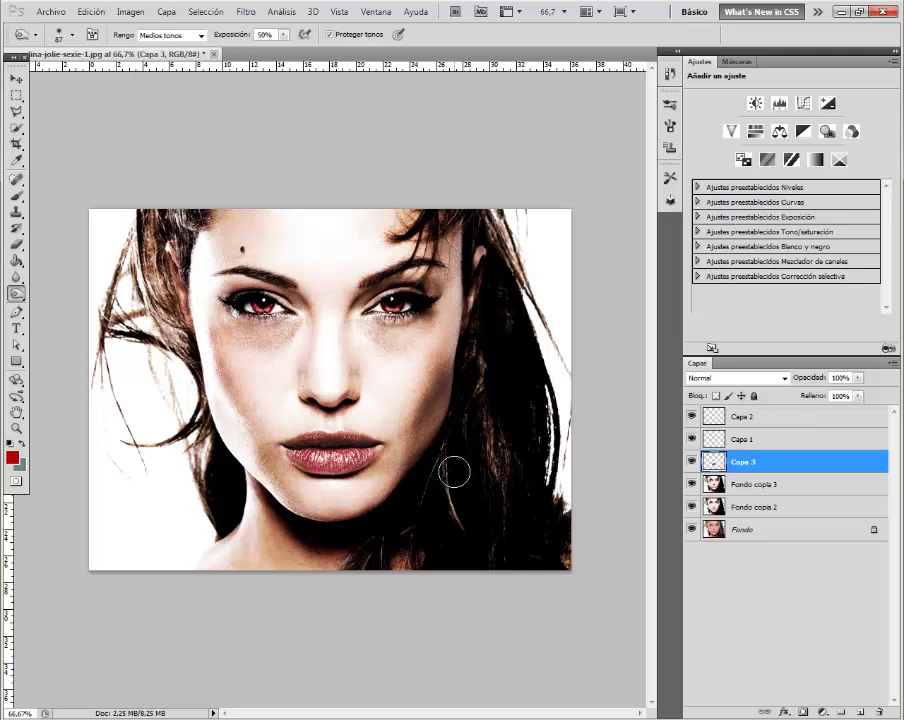
Step: Set the Brush tool to 25 px with 0% hardness and make Capa 3 the working layer
left_click(812, 485)
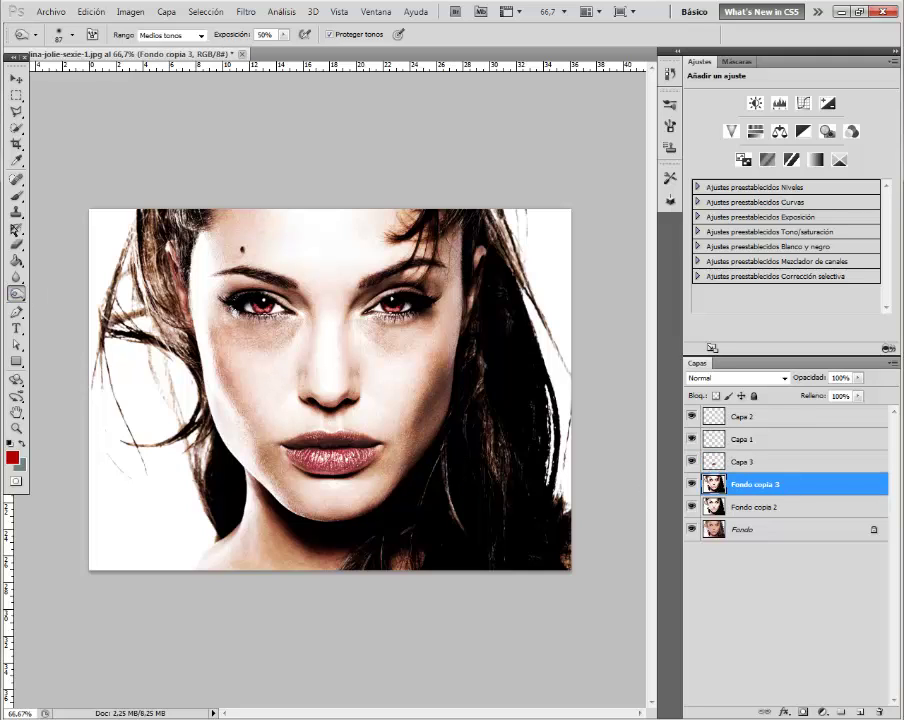
left_click(17, 198)
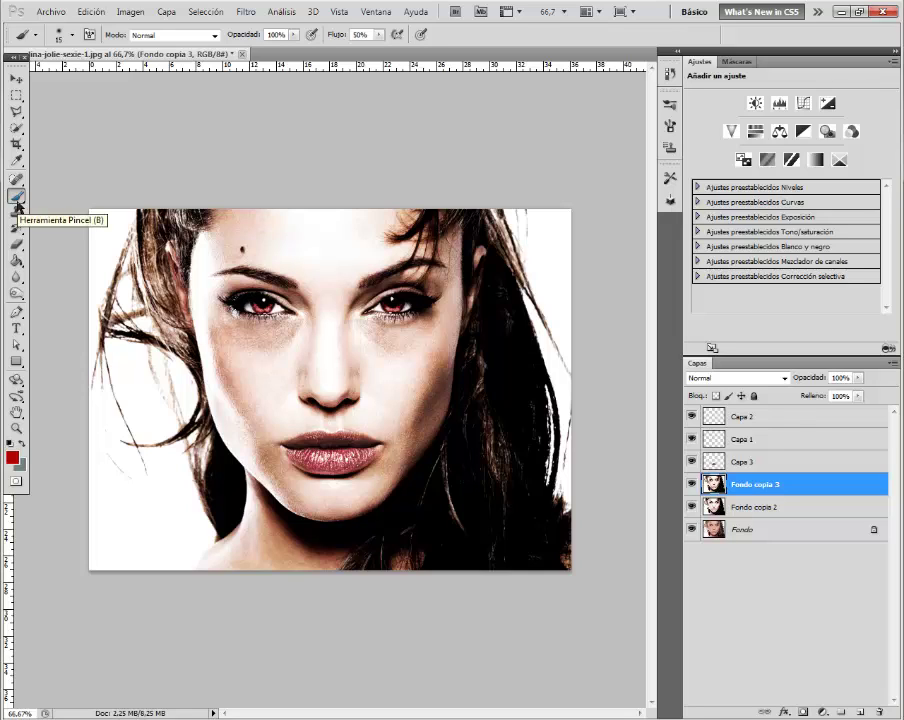
left_click(62, 38)
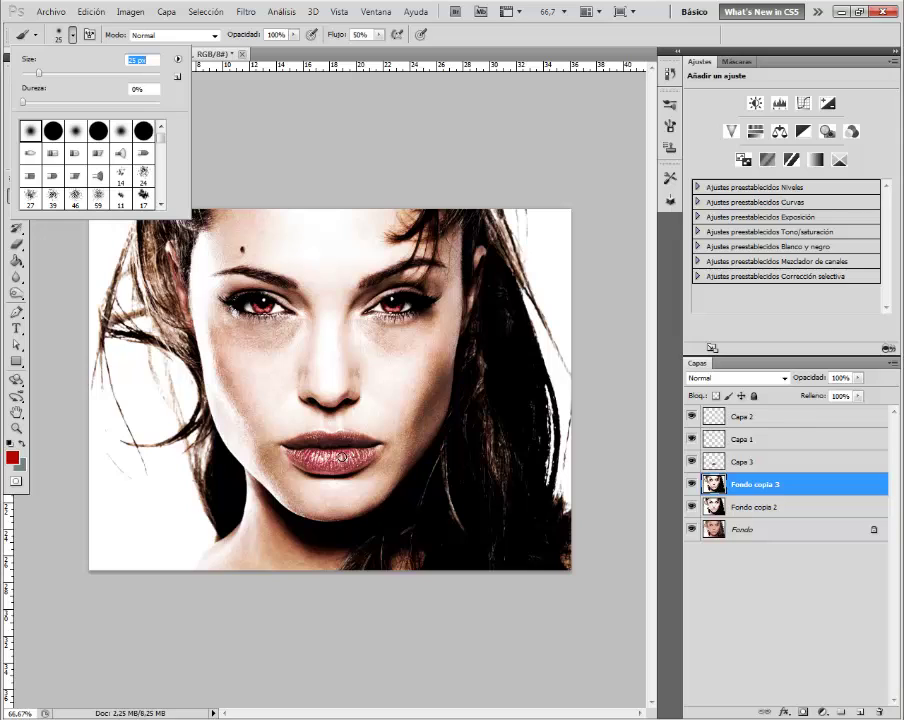
key("Return")
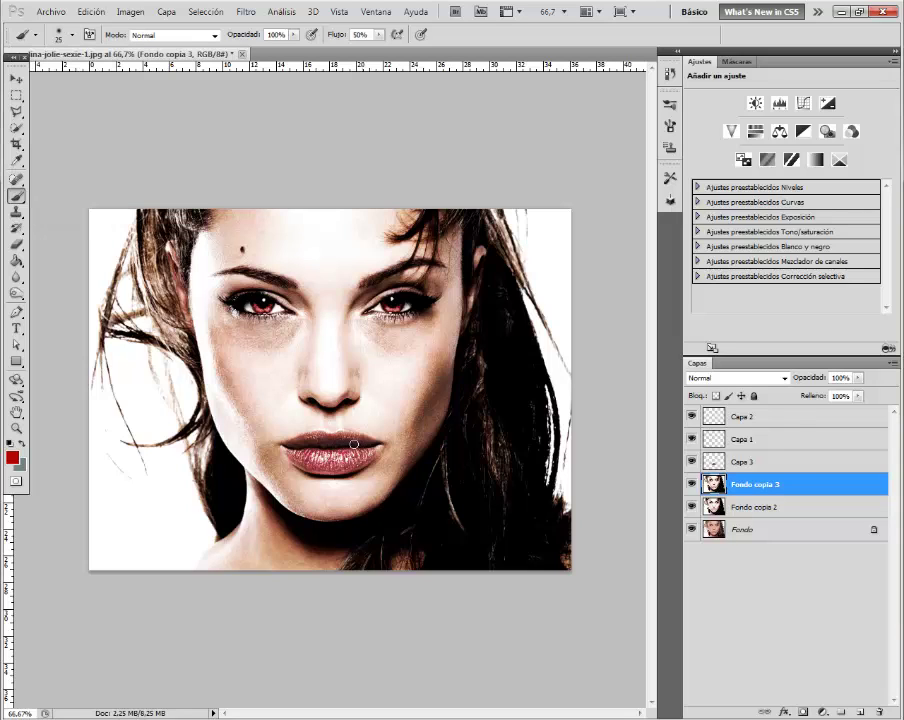
left_click(785, 466)
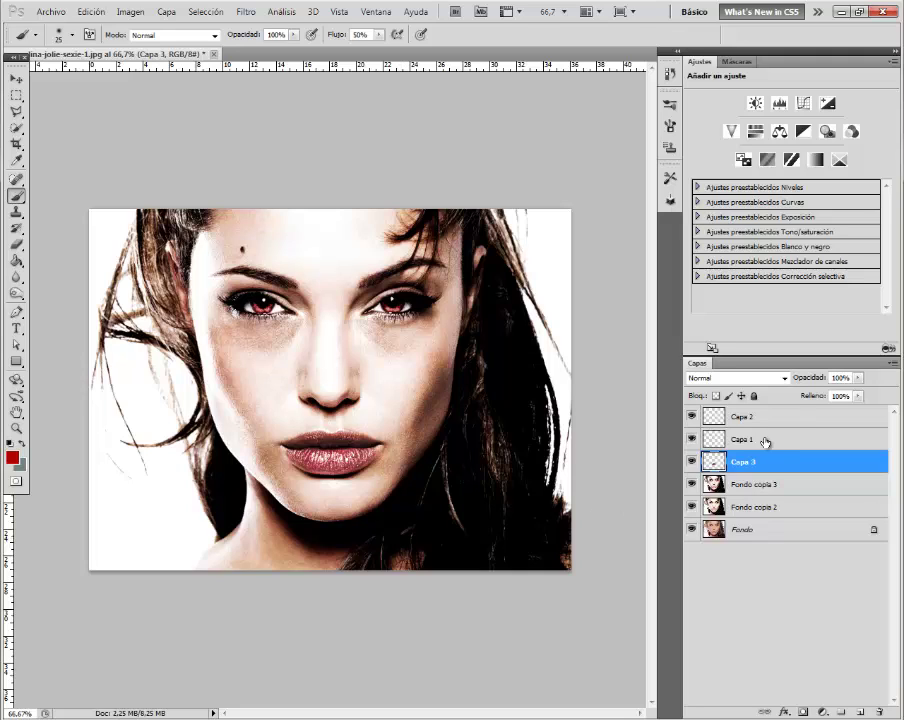
Step: Duplicate Capa 3, paint red over the lips, and blend the copy as Luz suave
left_click_drag(740, 462, 745, 452)
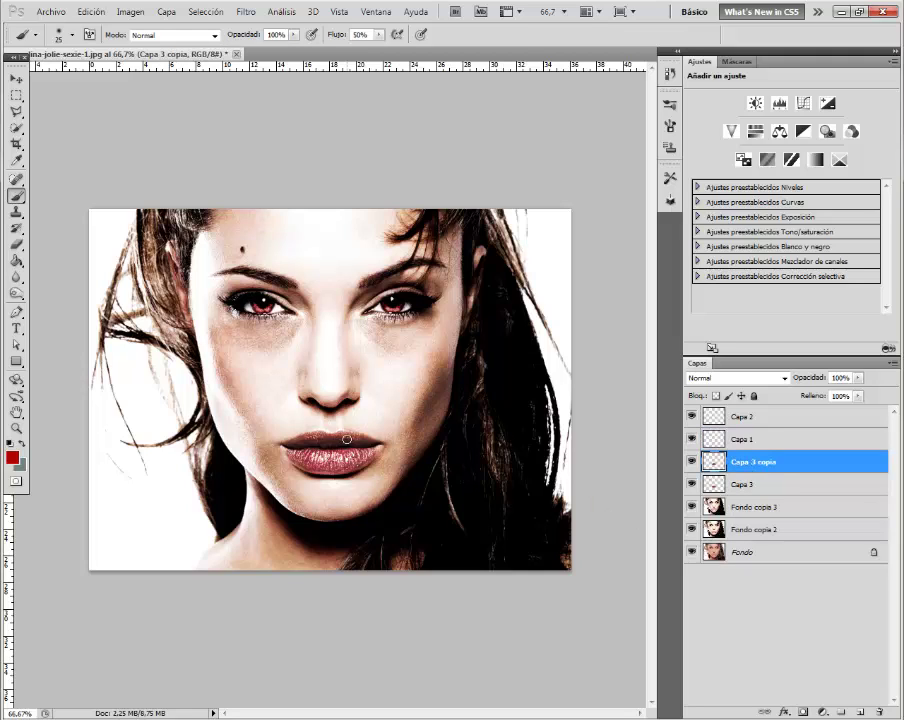
left_click_drag(326, 443, 334, 455)
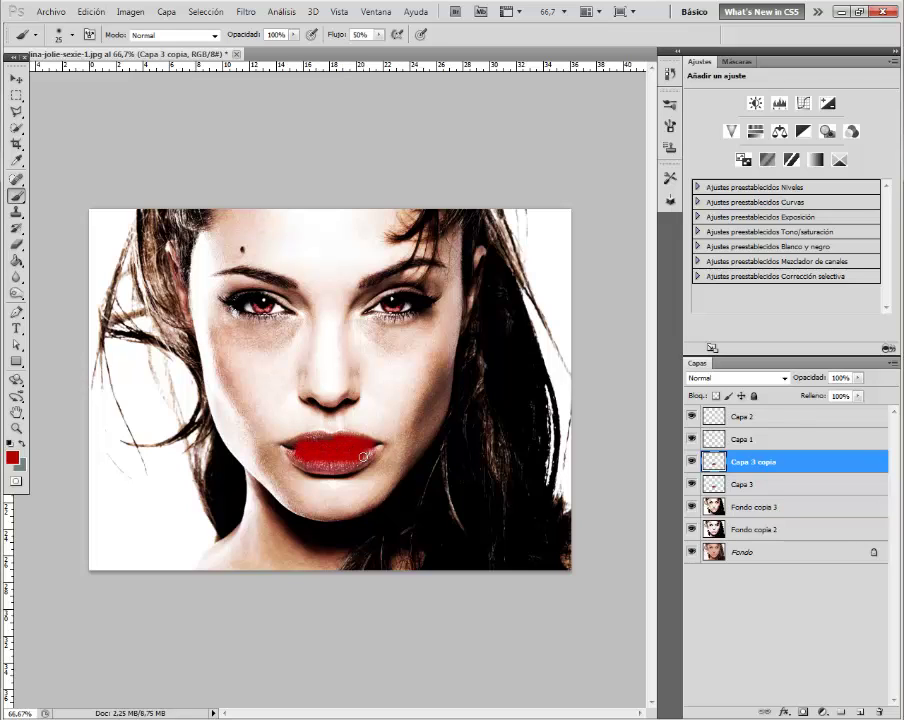
left_click(781, 383)
left_click(727, 198)
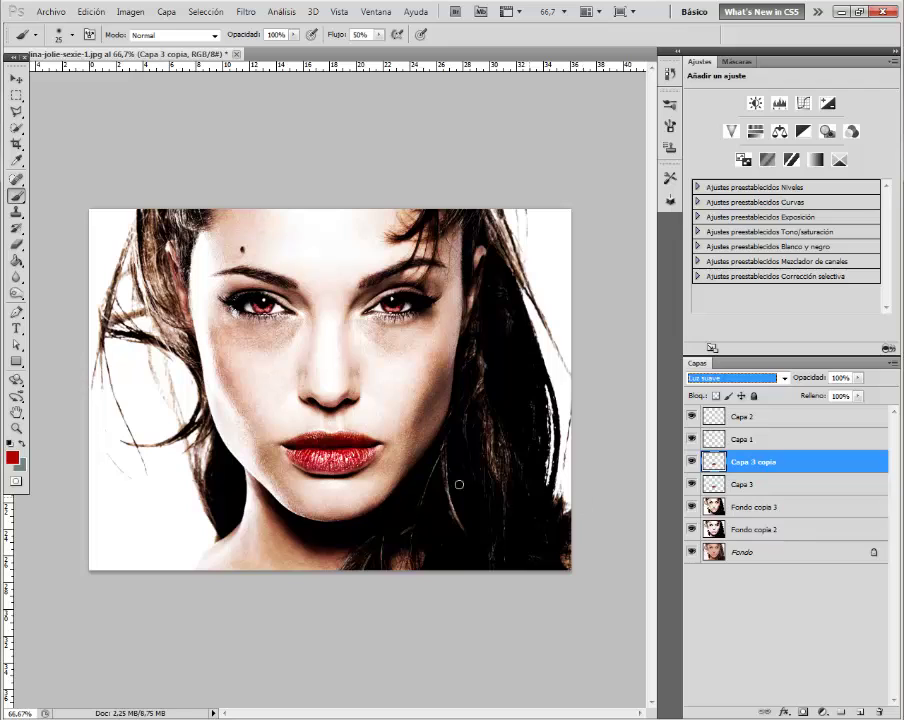
Step: Select Capa 3, switch to the Move tool, then reselect Capa 3 copia
left_click(752, 467)
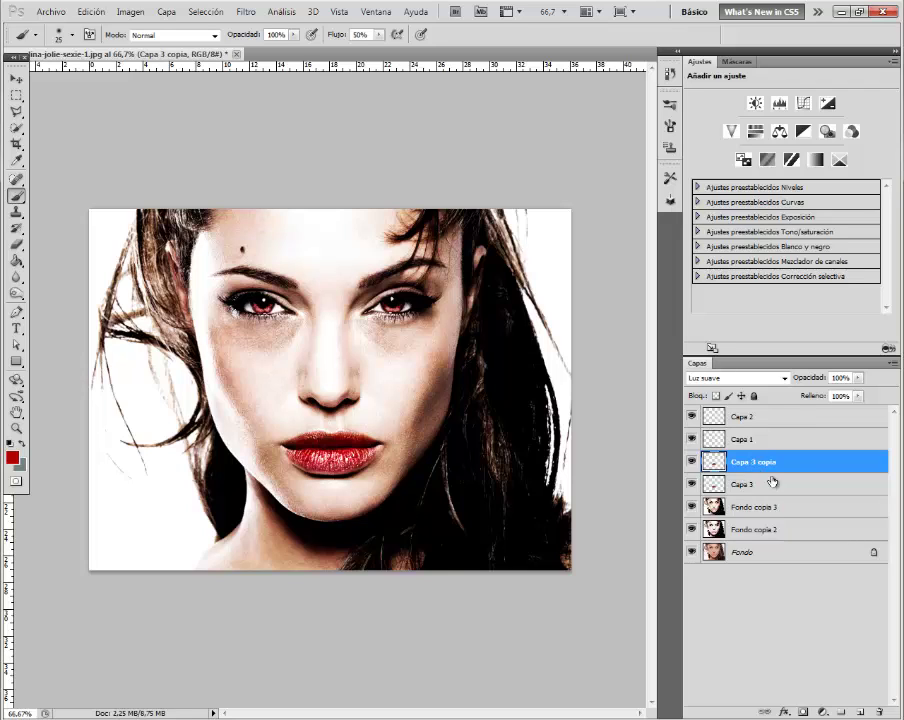
left_click(768, 486)
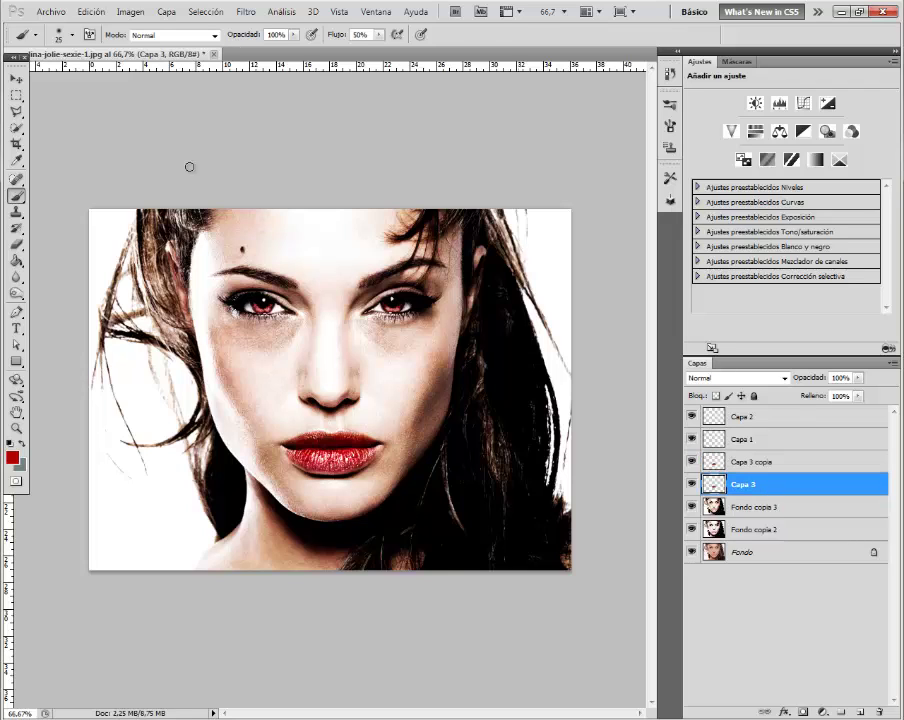
left_click(16, 79)
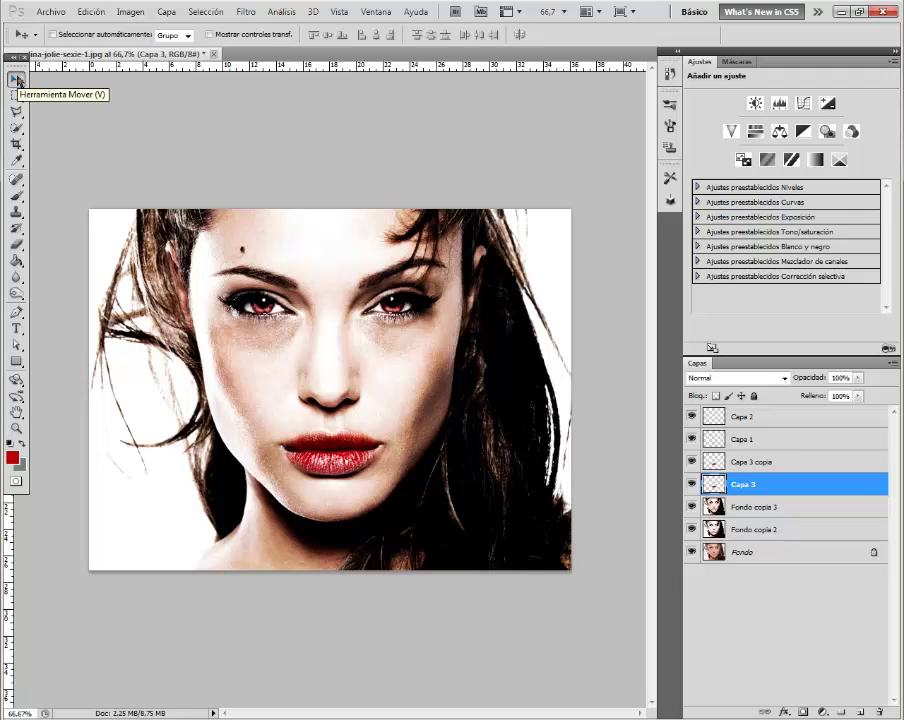
left_click(90, 11)
left_click(124, 55)
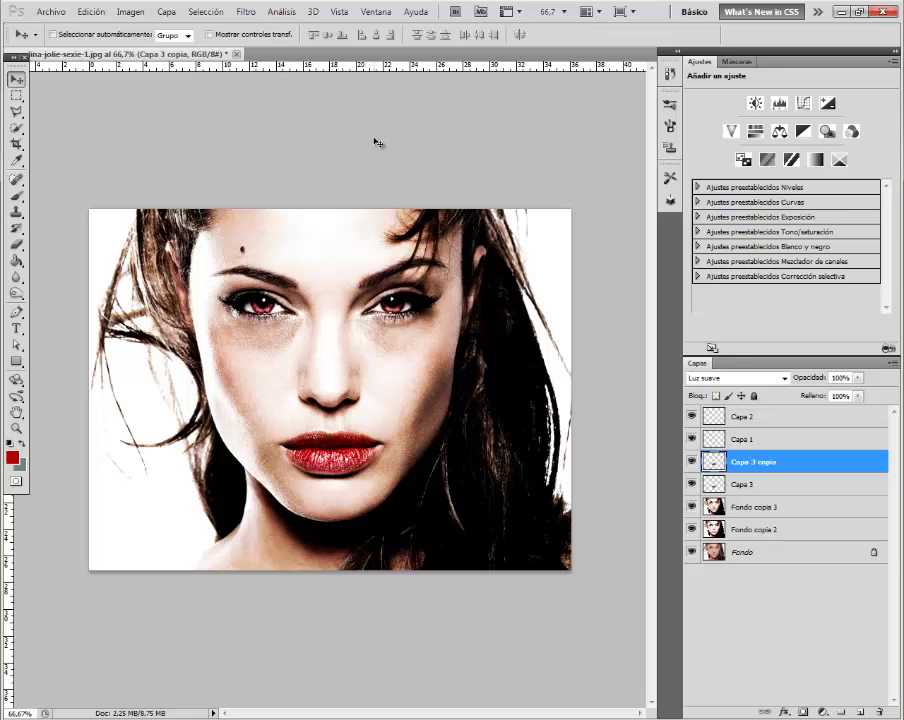
Step: On Capa 2, pick the soft round brush and enlarge it to 68 px
left_click(22, 197)
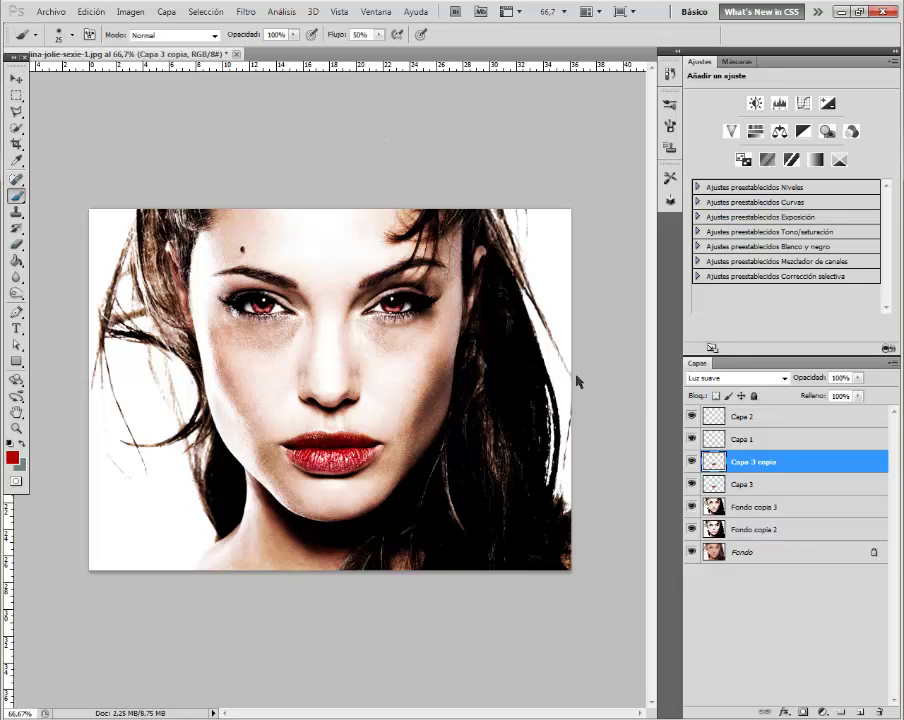
left_click(752, 420)
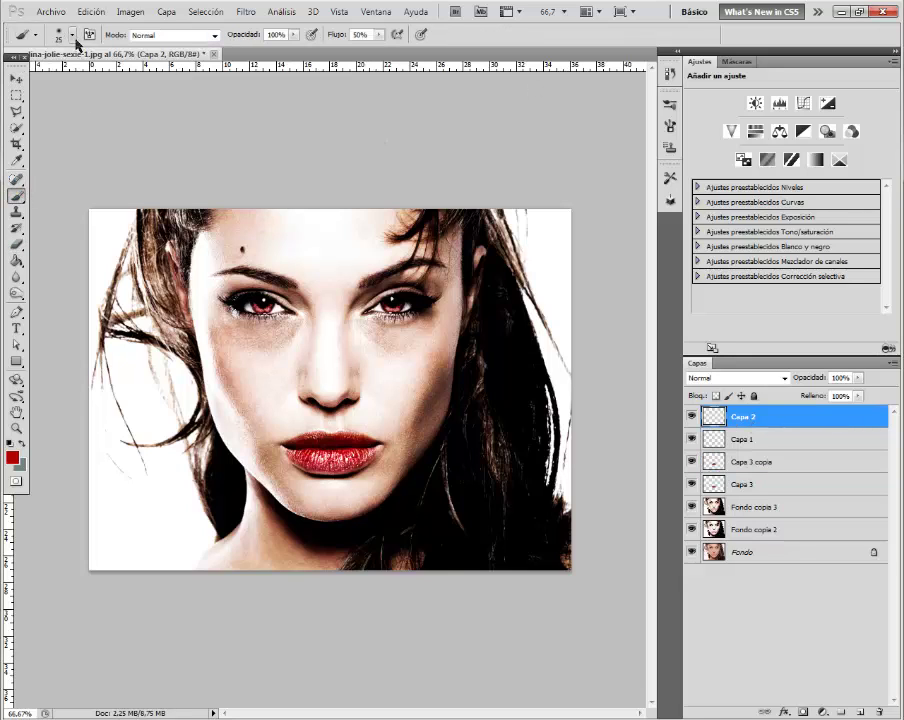
left_click(72, 35)
scroll(161, 136, "down", 2)
scroll(161, 136, "down", 2)
scroll(161, 146, "down", 2)
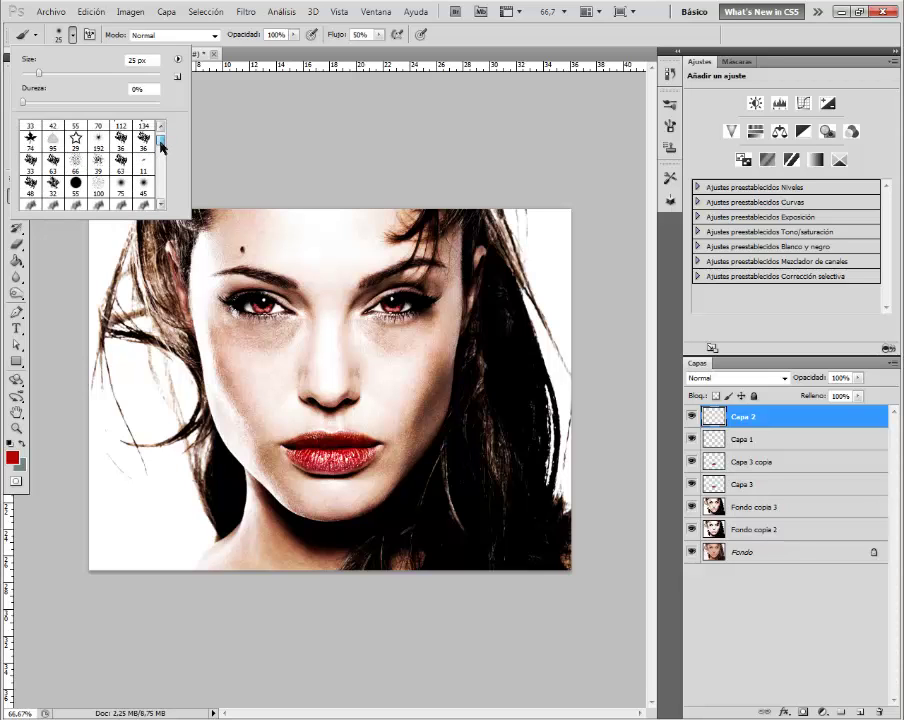
left_click_drag(161, 146, 166, 156)
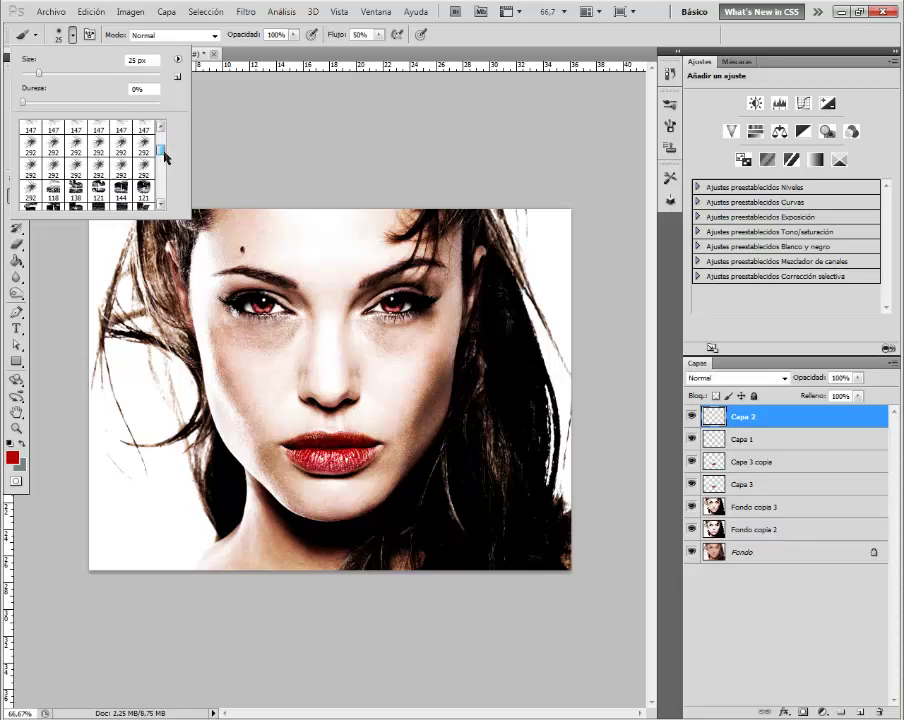
scroll(163, 152, "up", 5)
scroll(163, 158, "up", 5)
scroll(163, 165, "up", 5)
scroll(163, 137, "up", 3)
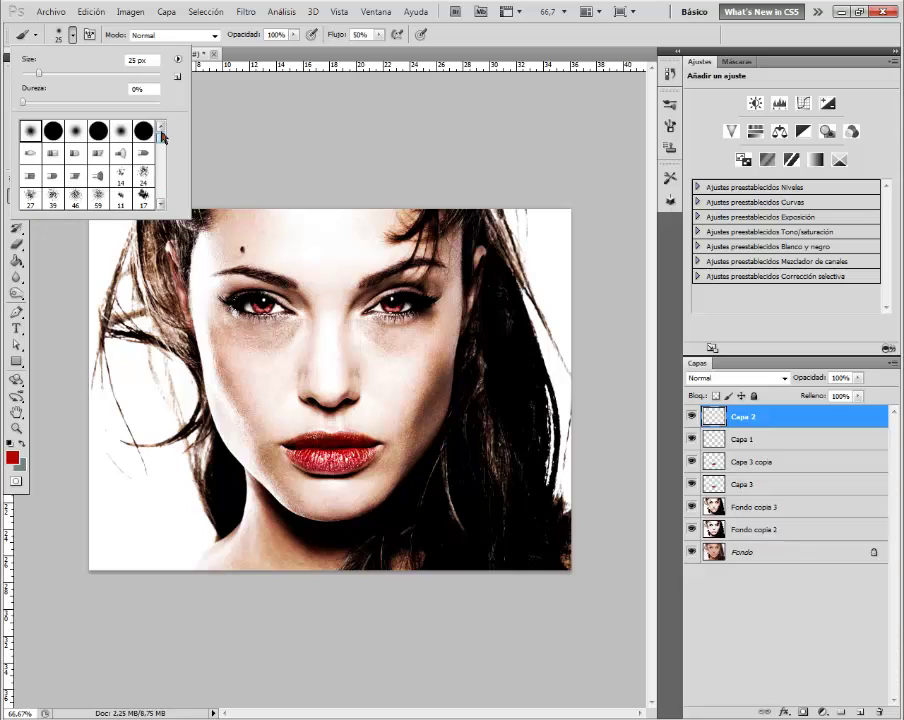
left_click_drag(161, 137, 162, 147)
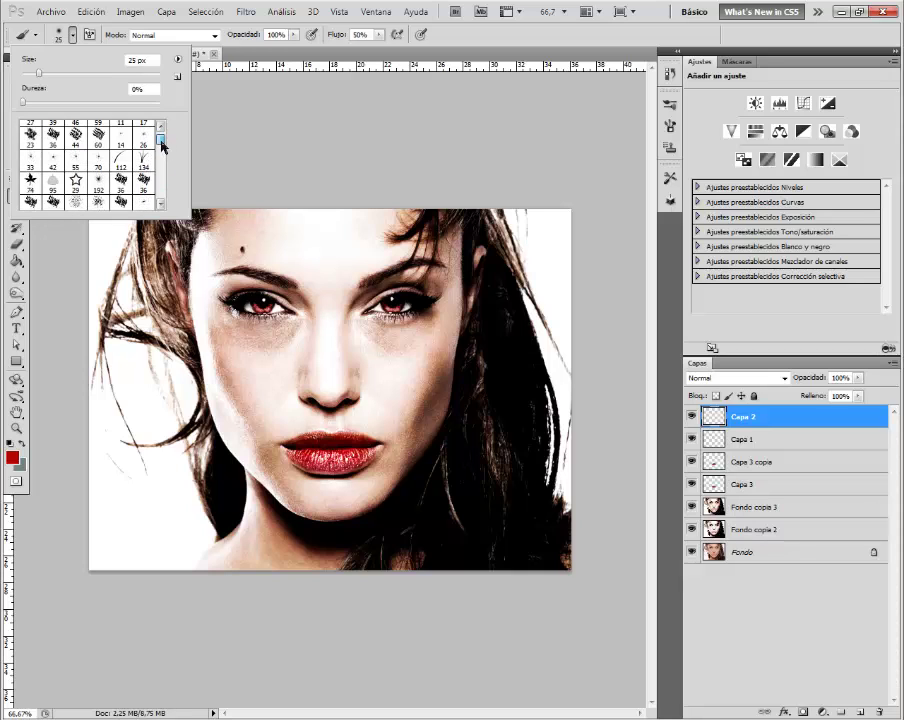
scroll(158, 140, "up", 3)
left_click(143, 177)
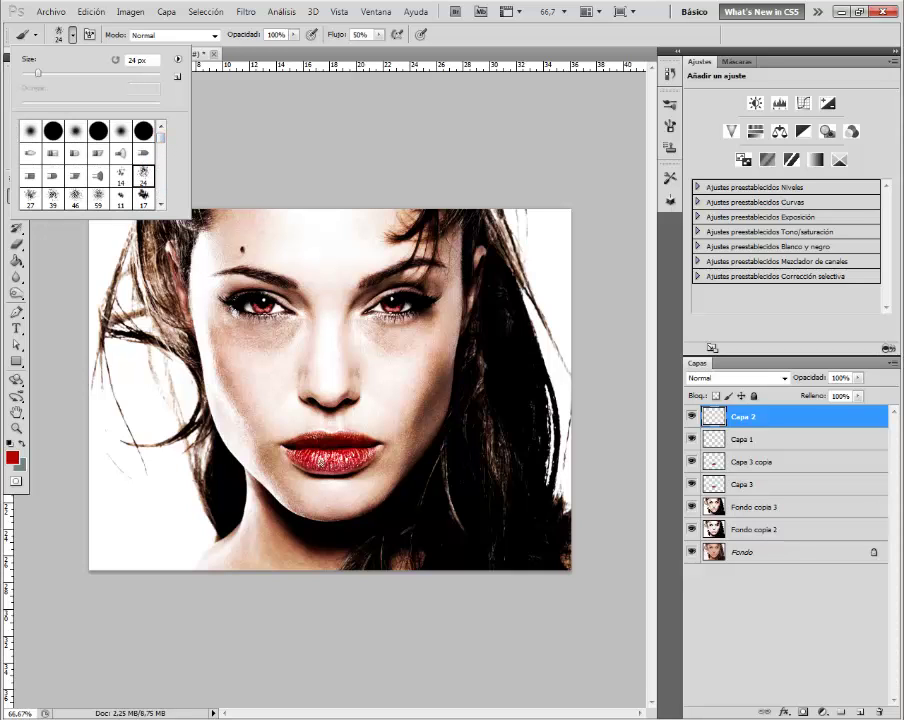
left_click_drag(38, 73, 68, 73)
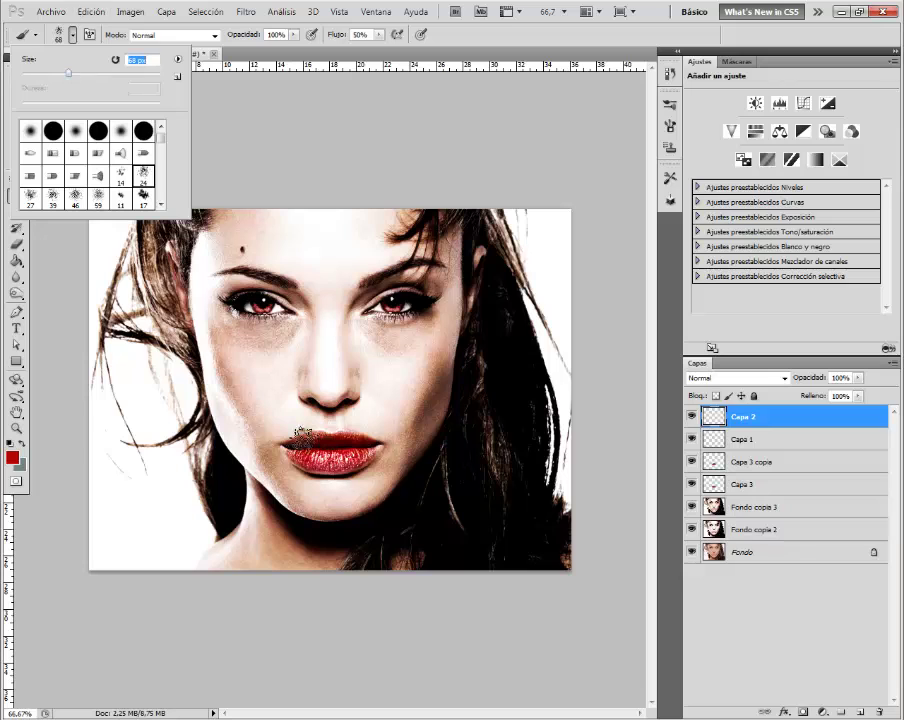
Step: Paint strong red c10000 over the lips
left_click(12, 457)
left_click_drag(518, 320, 638, 238)
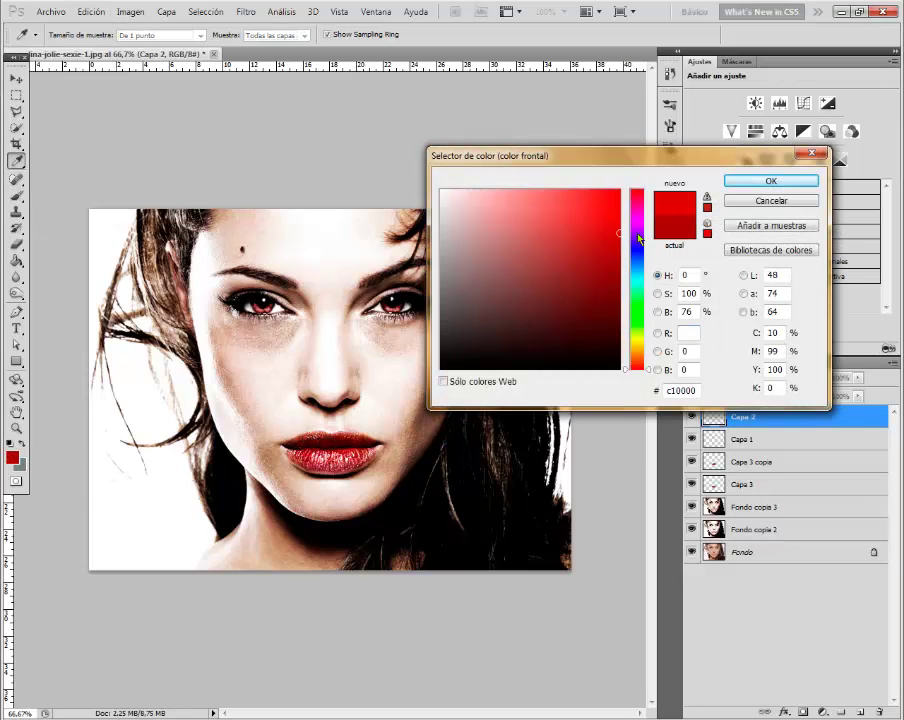
left_click(775, 181)
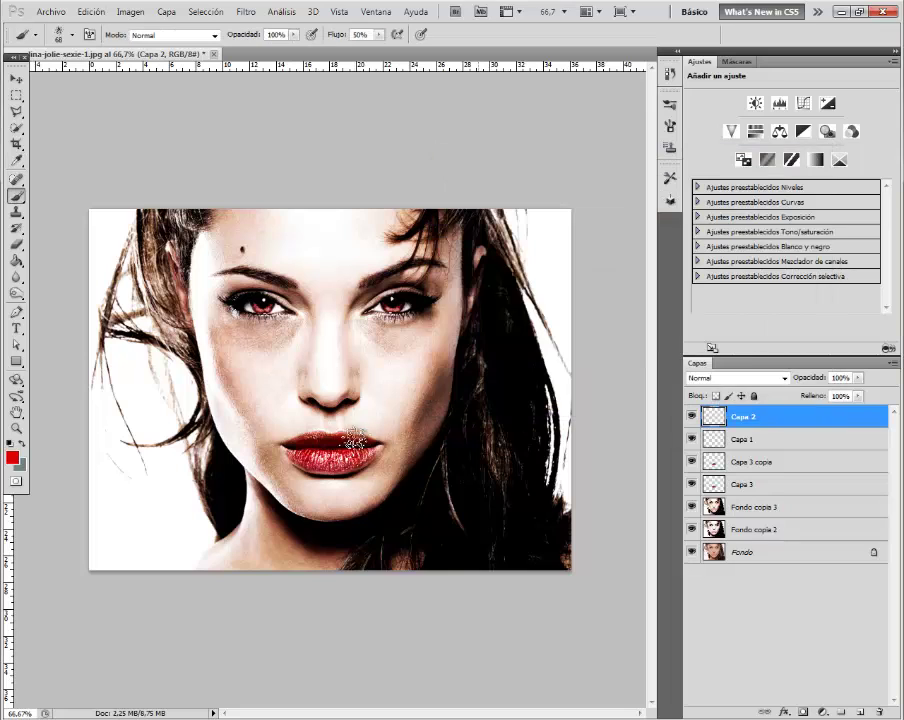
left_click_drag(355, 440, 330, 436)
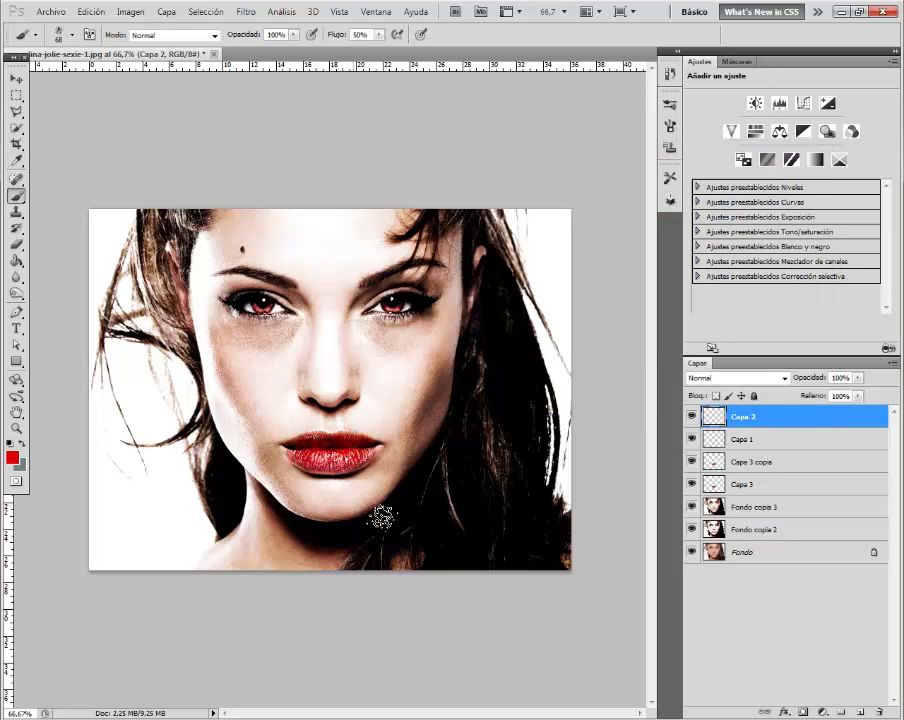
Step: Try Color blending on Capa 2, then settle on Luz suave
left_click(784, 378)
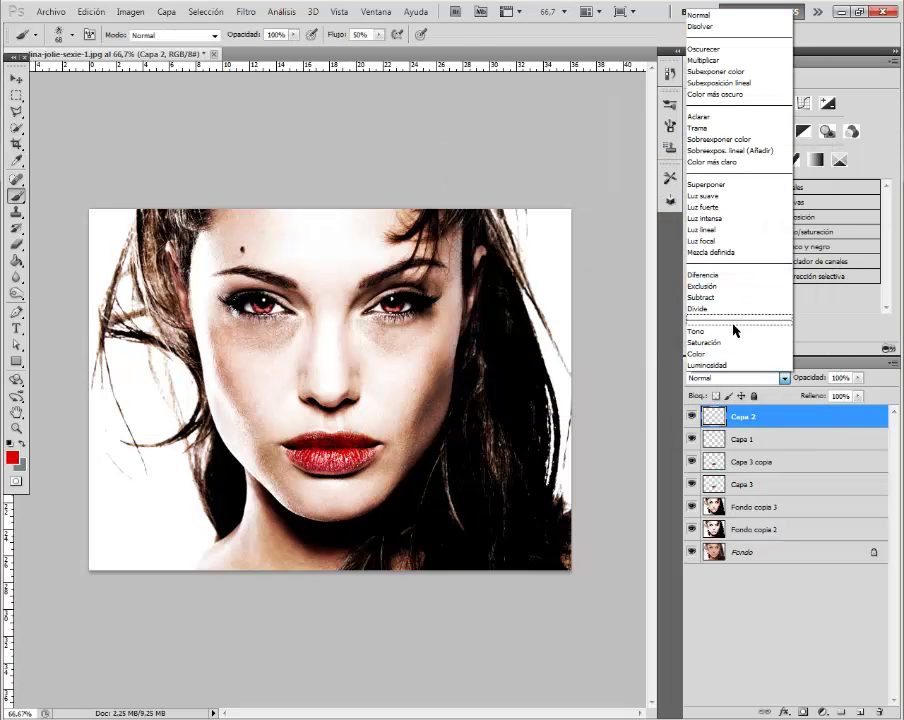
left_click(722, 354)
left_click(786, 381)
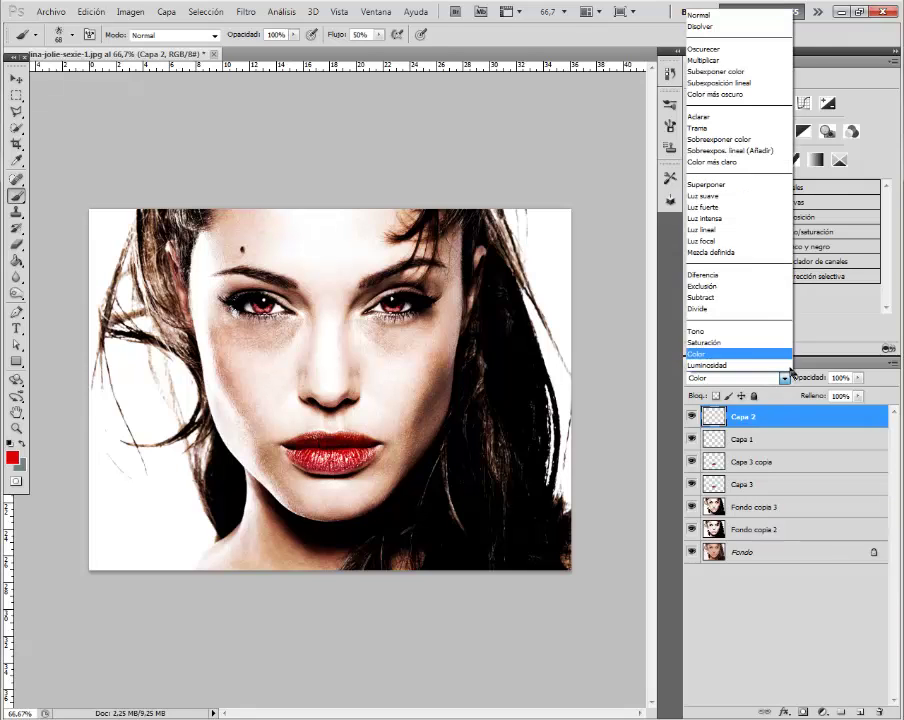
left_click(743, 196)
left_click(18, 80)
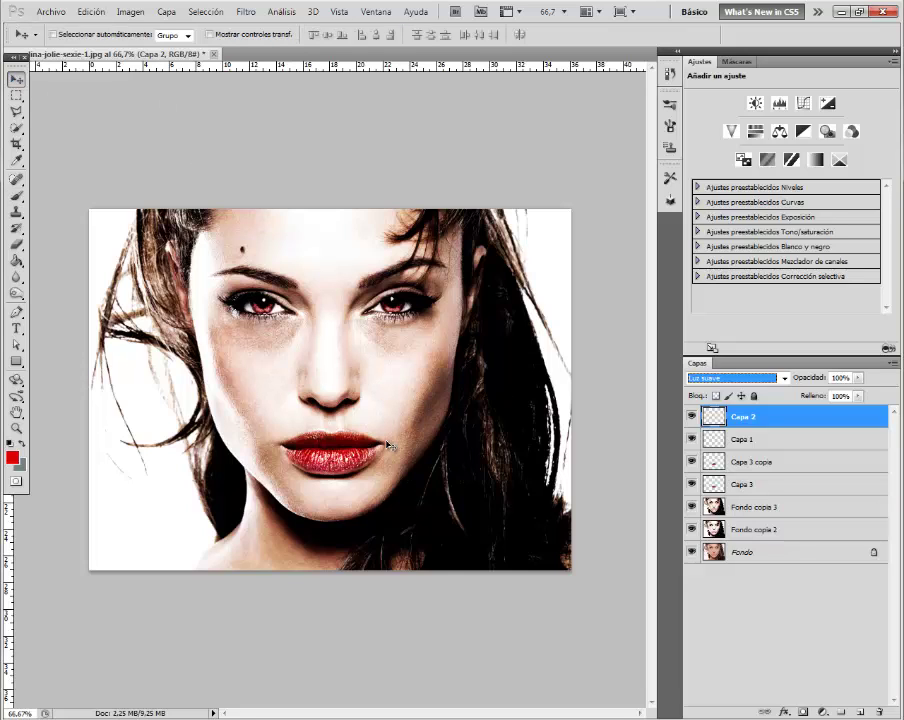
left_click(750, 487)
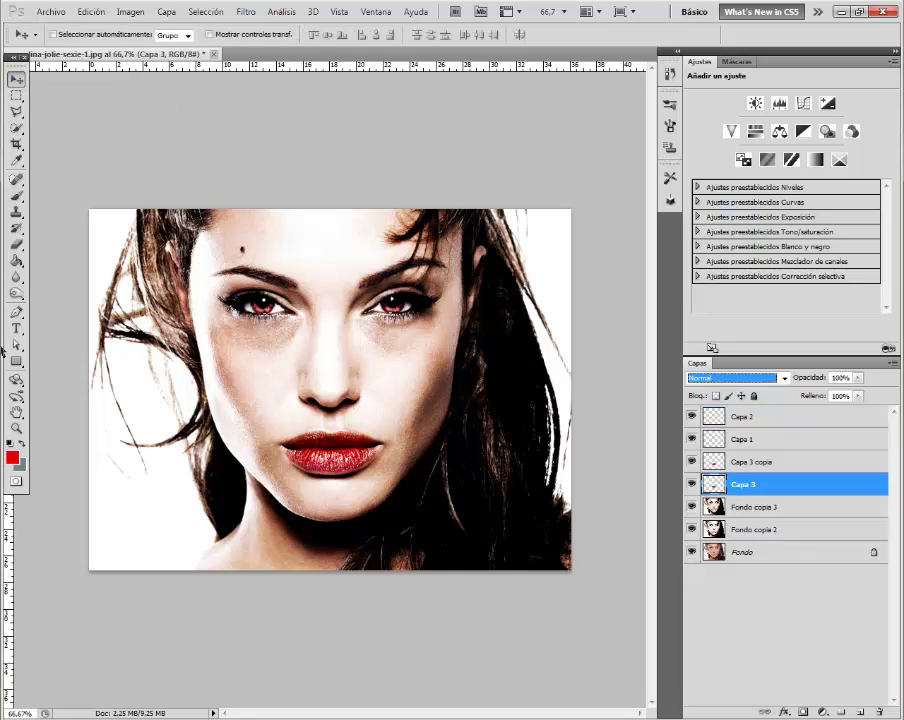
key("b")
key("z")
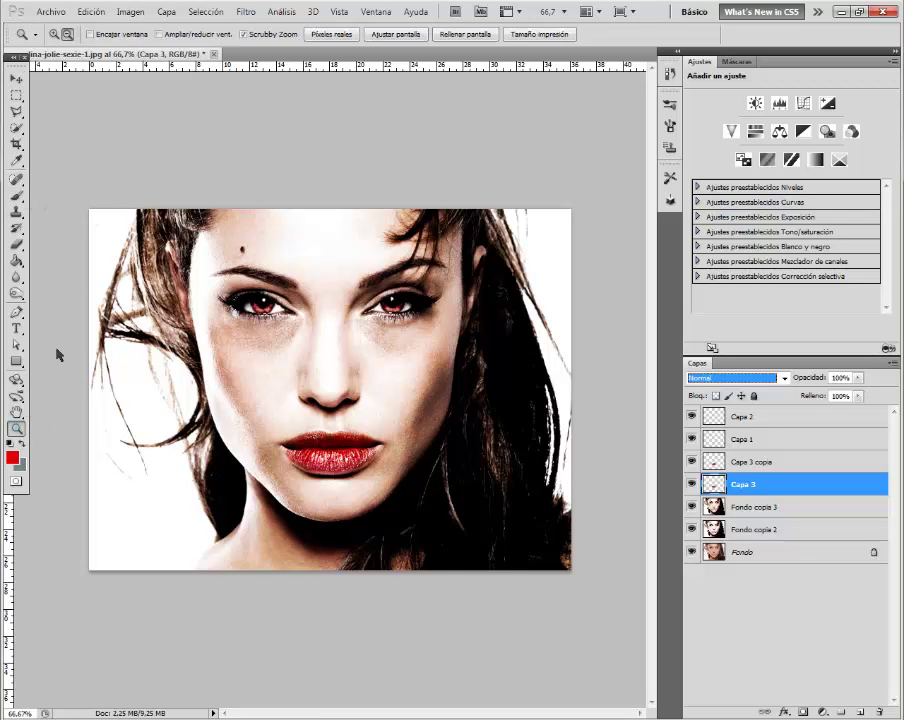
left_click_drag(312, 434, 413, 552)
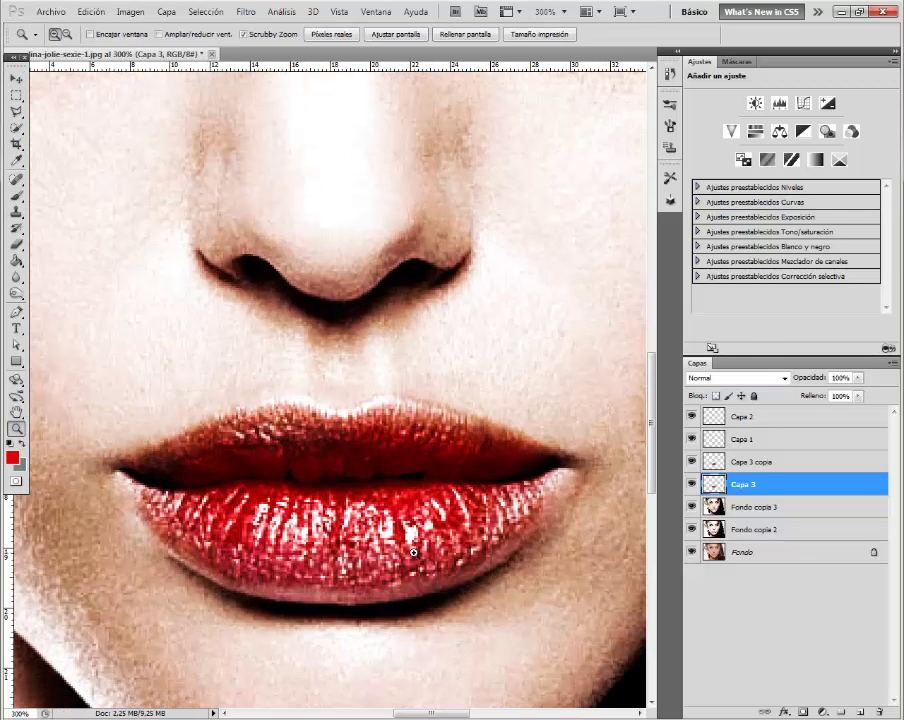
left_click(16, 195)
left_click(73, 36)
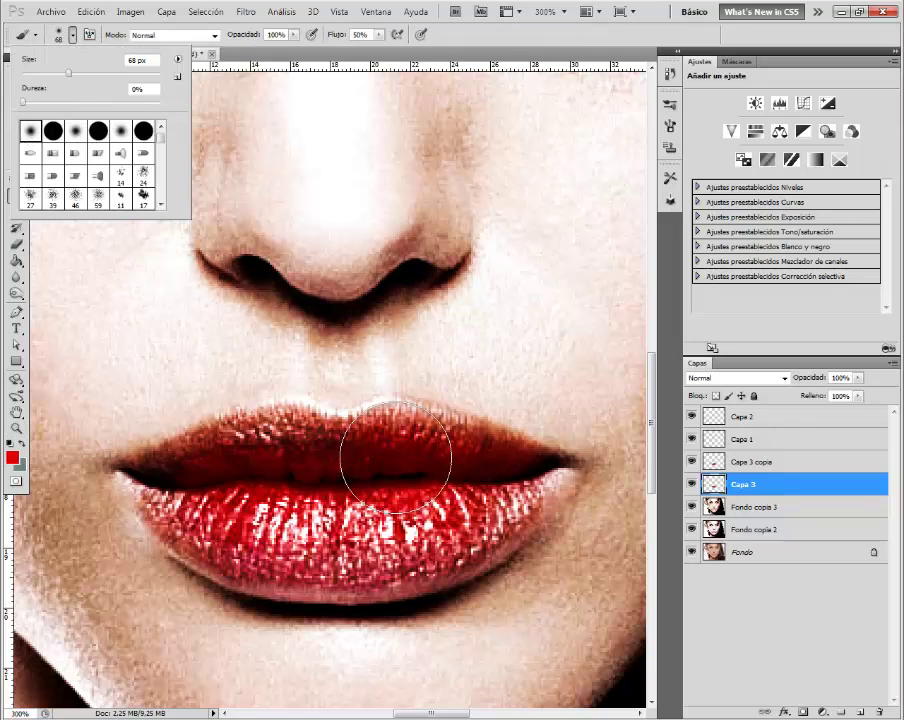
left_click_drag(60, 74, 38, 76)
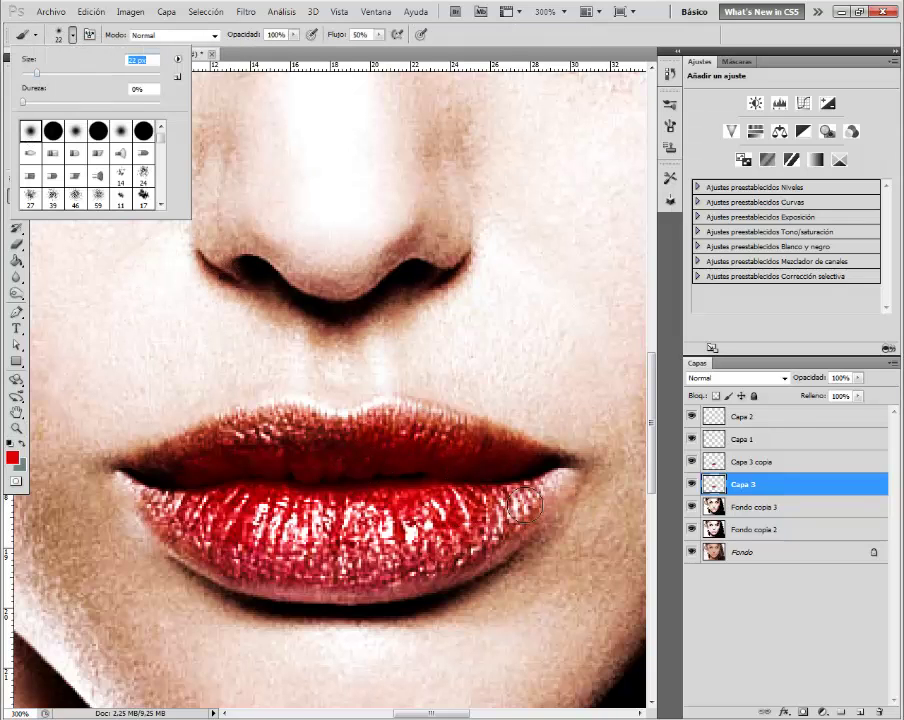
left_click(370, 355)
mouse_move(497, 527)
left_mouse_down()
mouse_move(456, 560)
mouse_move(375, 585)
mouse_move(236, 574)
mouse_move(211, 563)
left_mouse_up()
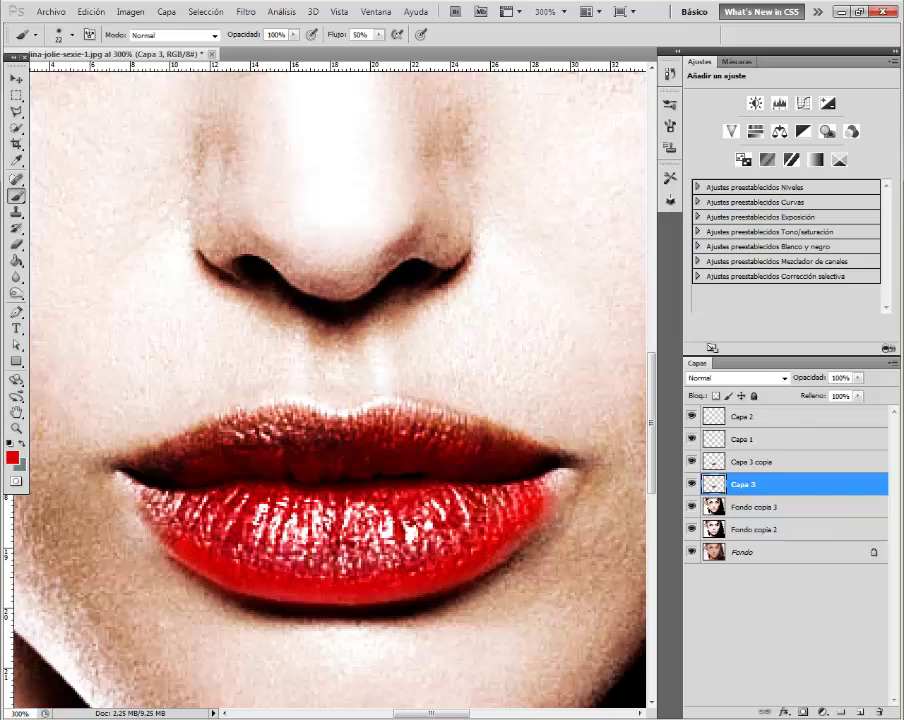
left_click(785, 378)
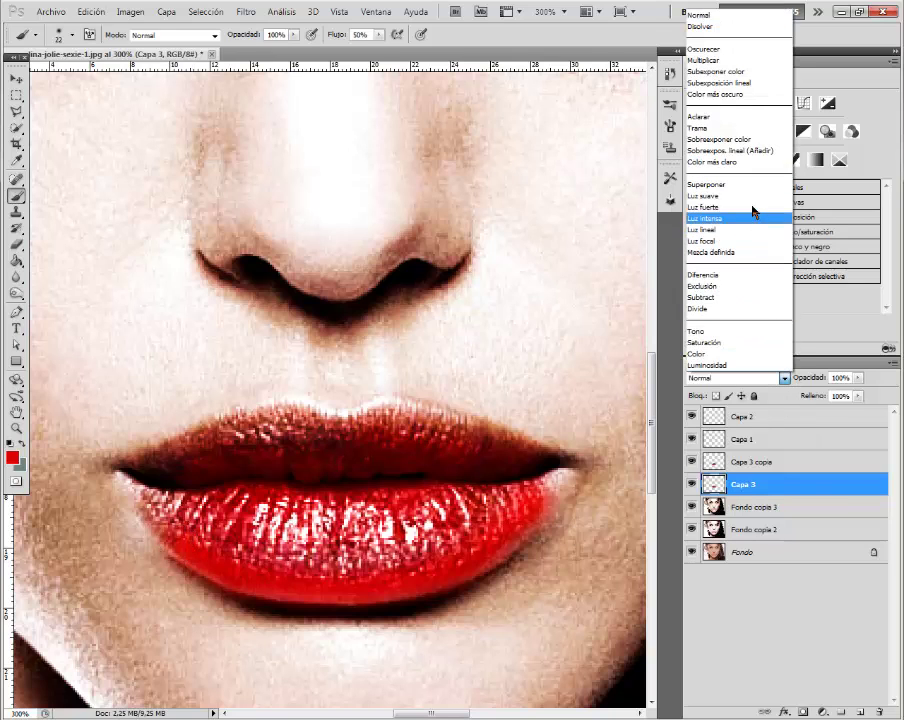
left_click(746, 207)
left_click(785, 379)
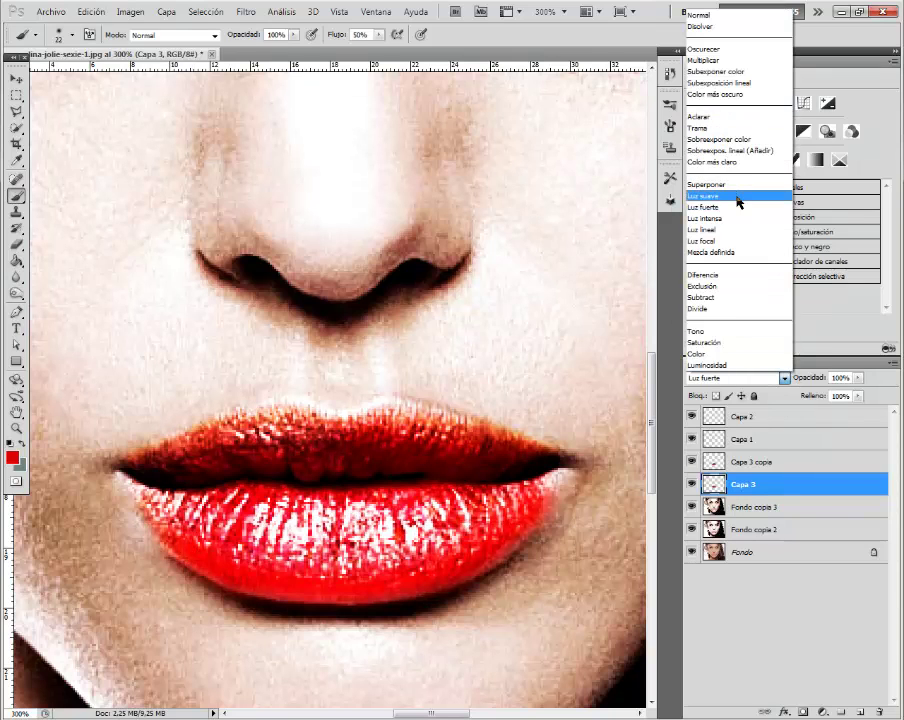
left_click(737, 197)
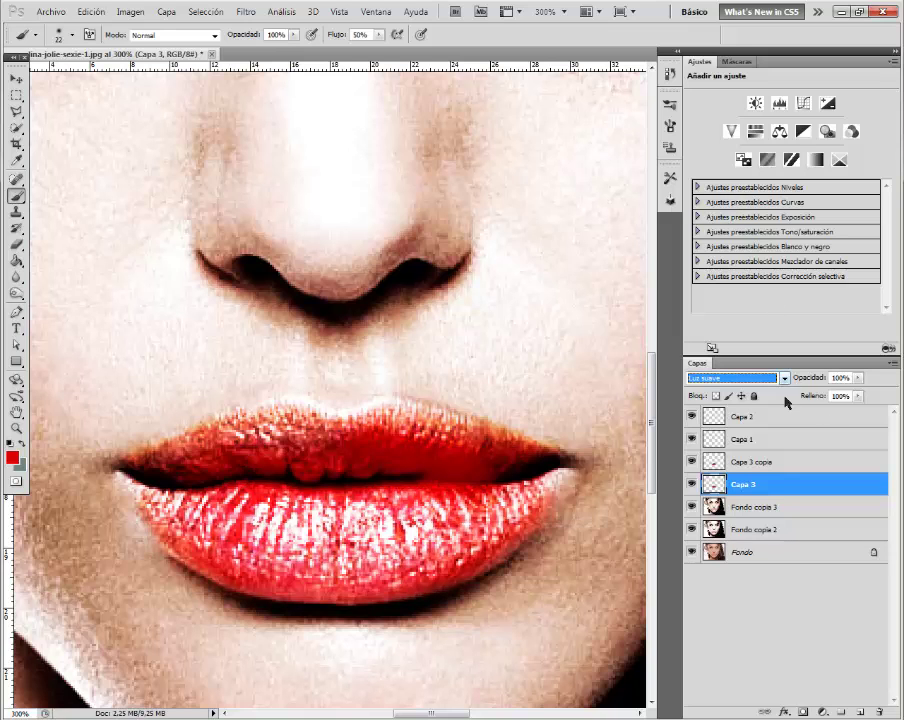
left_click(765, 461)
left_click(16, 428)
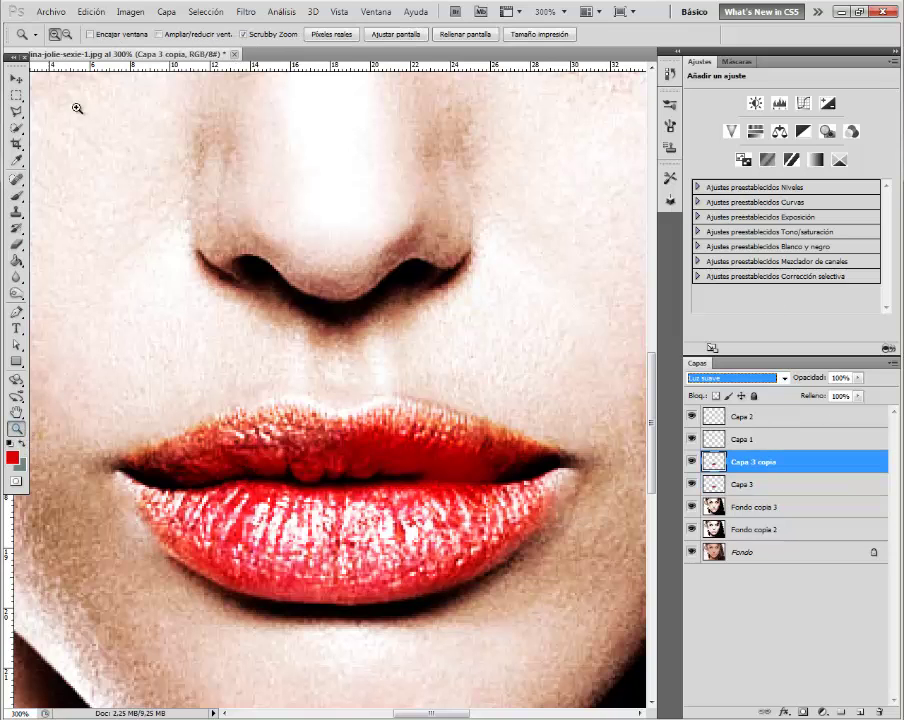
key("ctrl+minus")
key("ctrl+minus")
key("ctrl+minus")
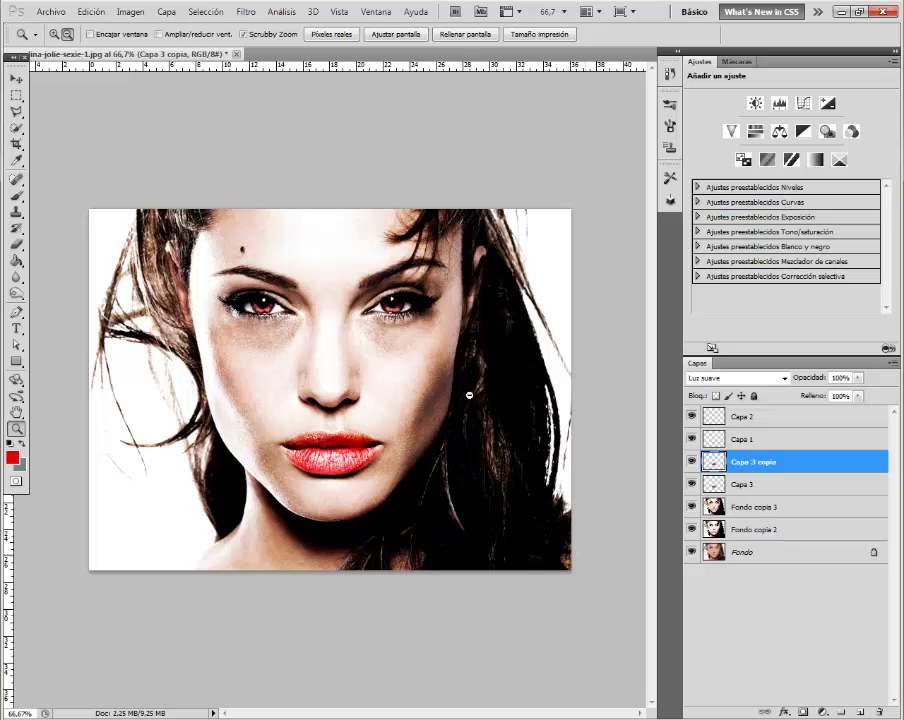
left_click(91, 11)
left_click(118, 53)
left_click(91, 11)
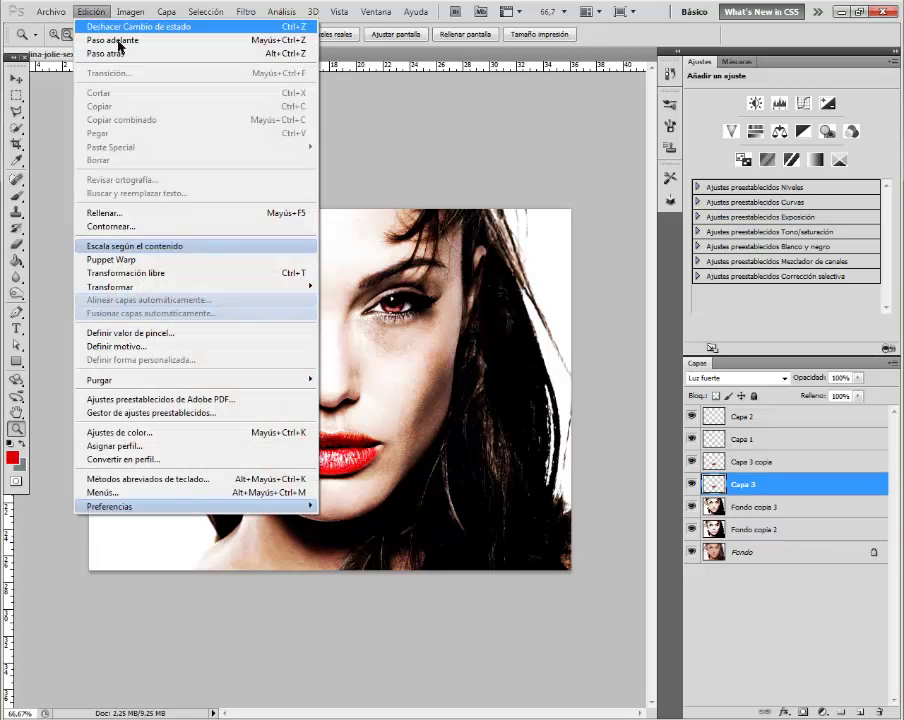
left_click(127, 55)
left_click(90, 11)
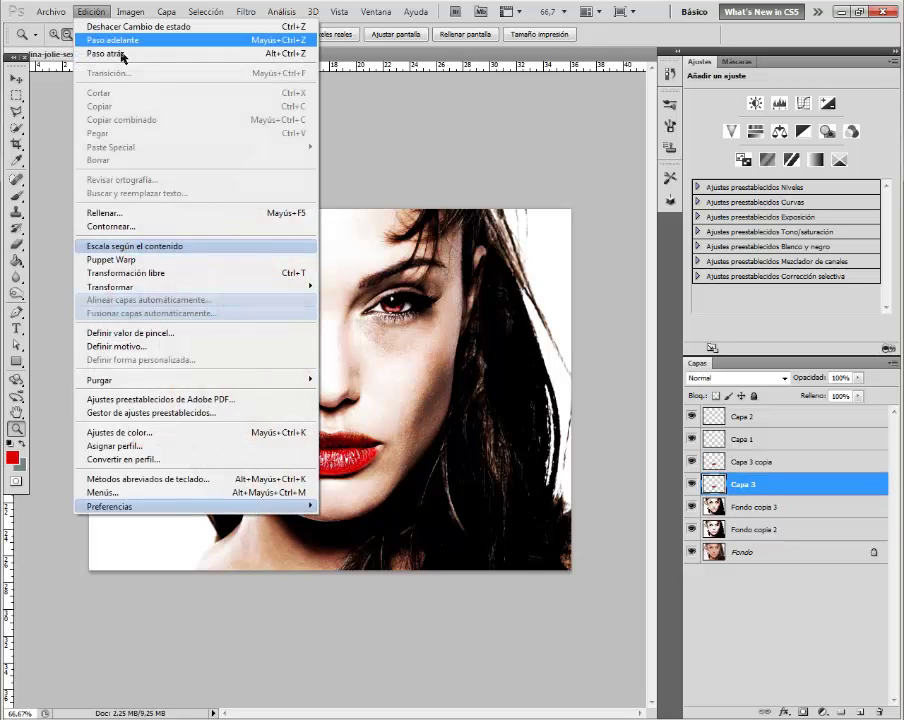
left_click(122, 54)
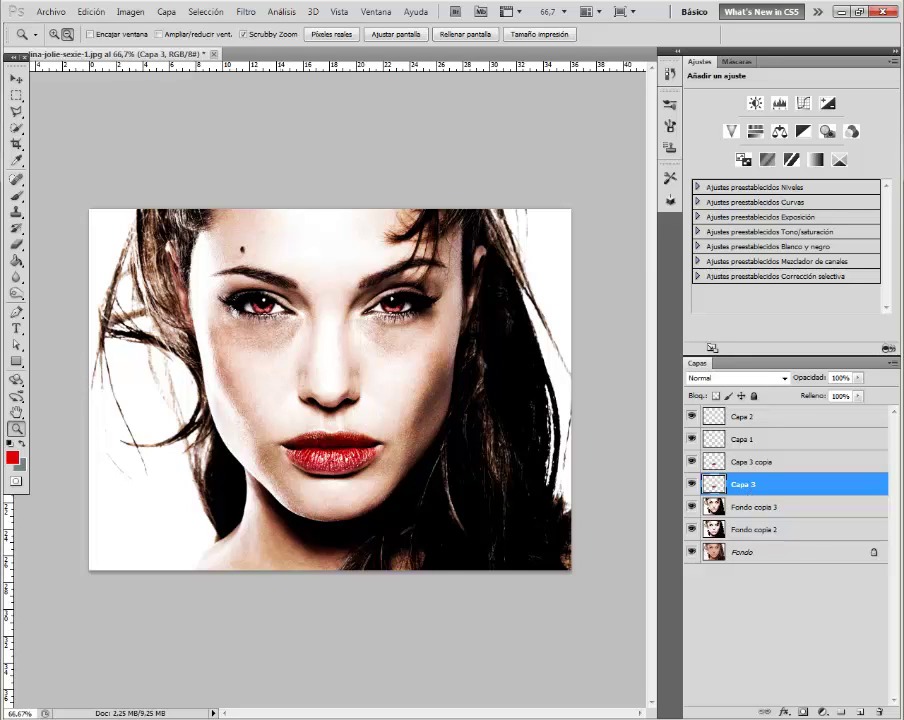
left_click(18, 78)
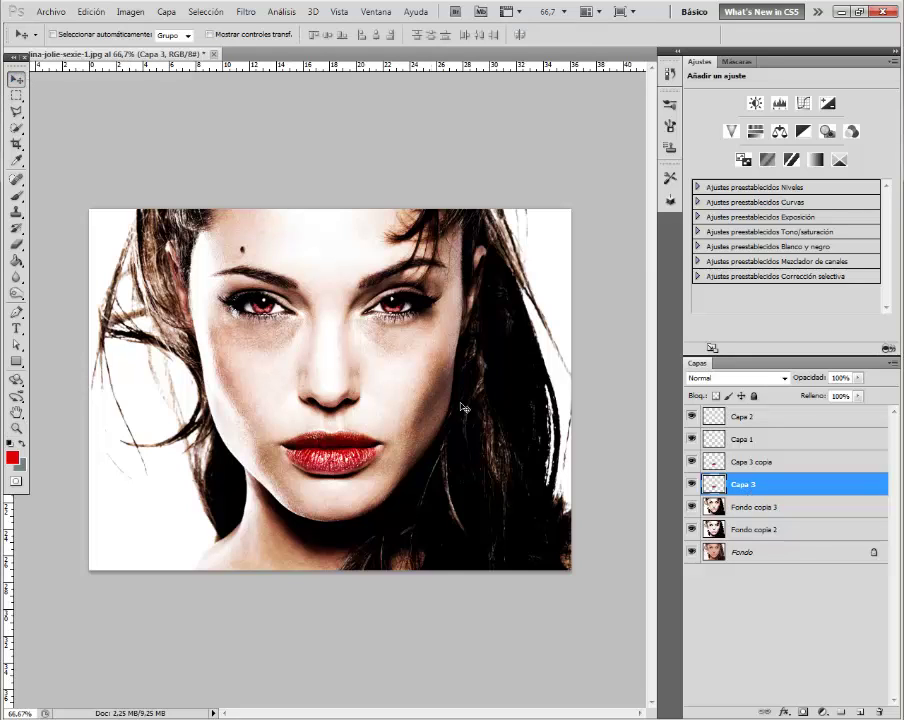